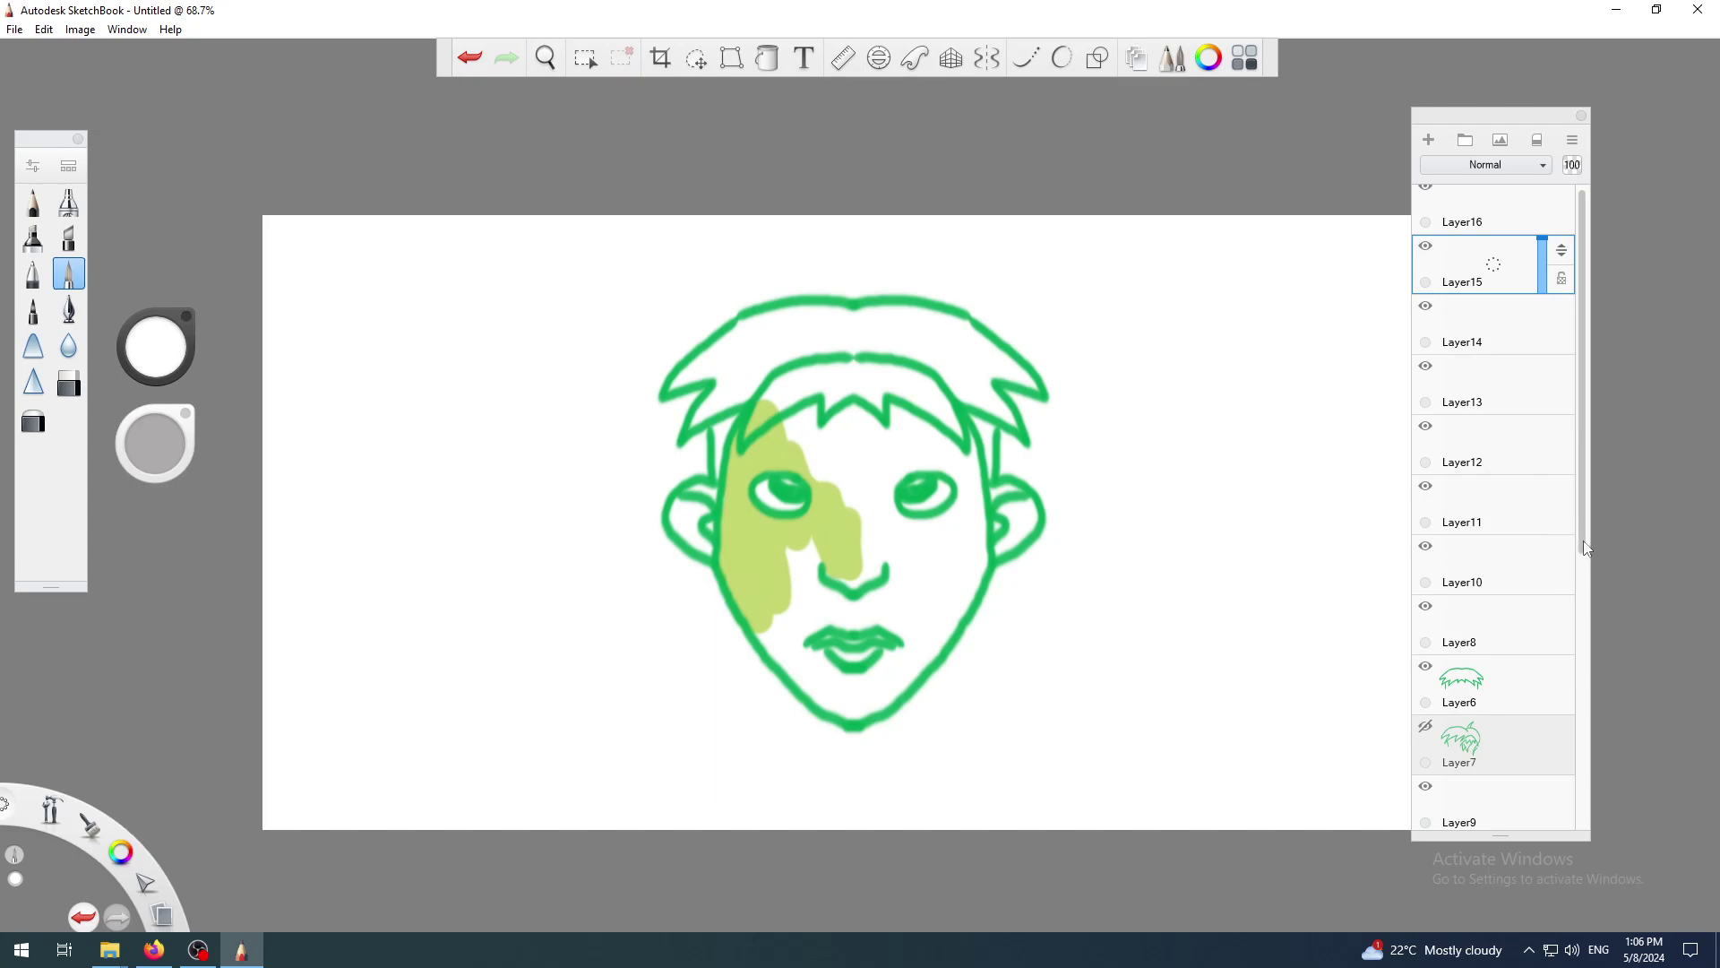
Paint white over the top of the right ear, undoing a stroke across the nose and jaw.
drag(1584, 540, 1590, 820)
mouse_move(1482, 125)
mouse_down()
mouse_move(1444, 114)
mouse_move(1473, 127)
mouse_up()
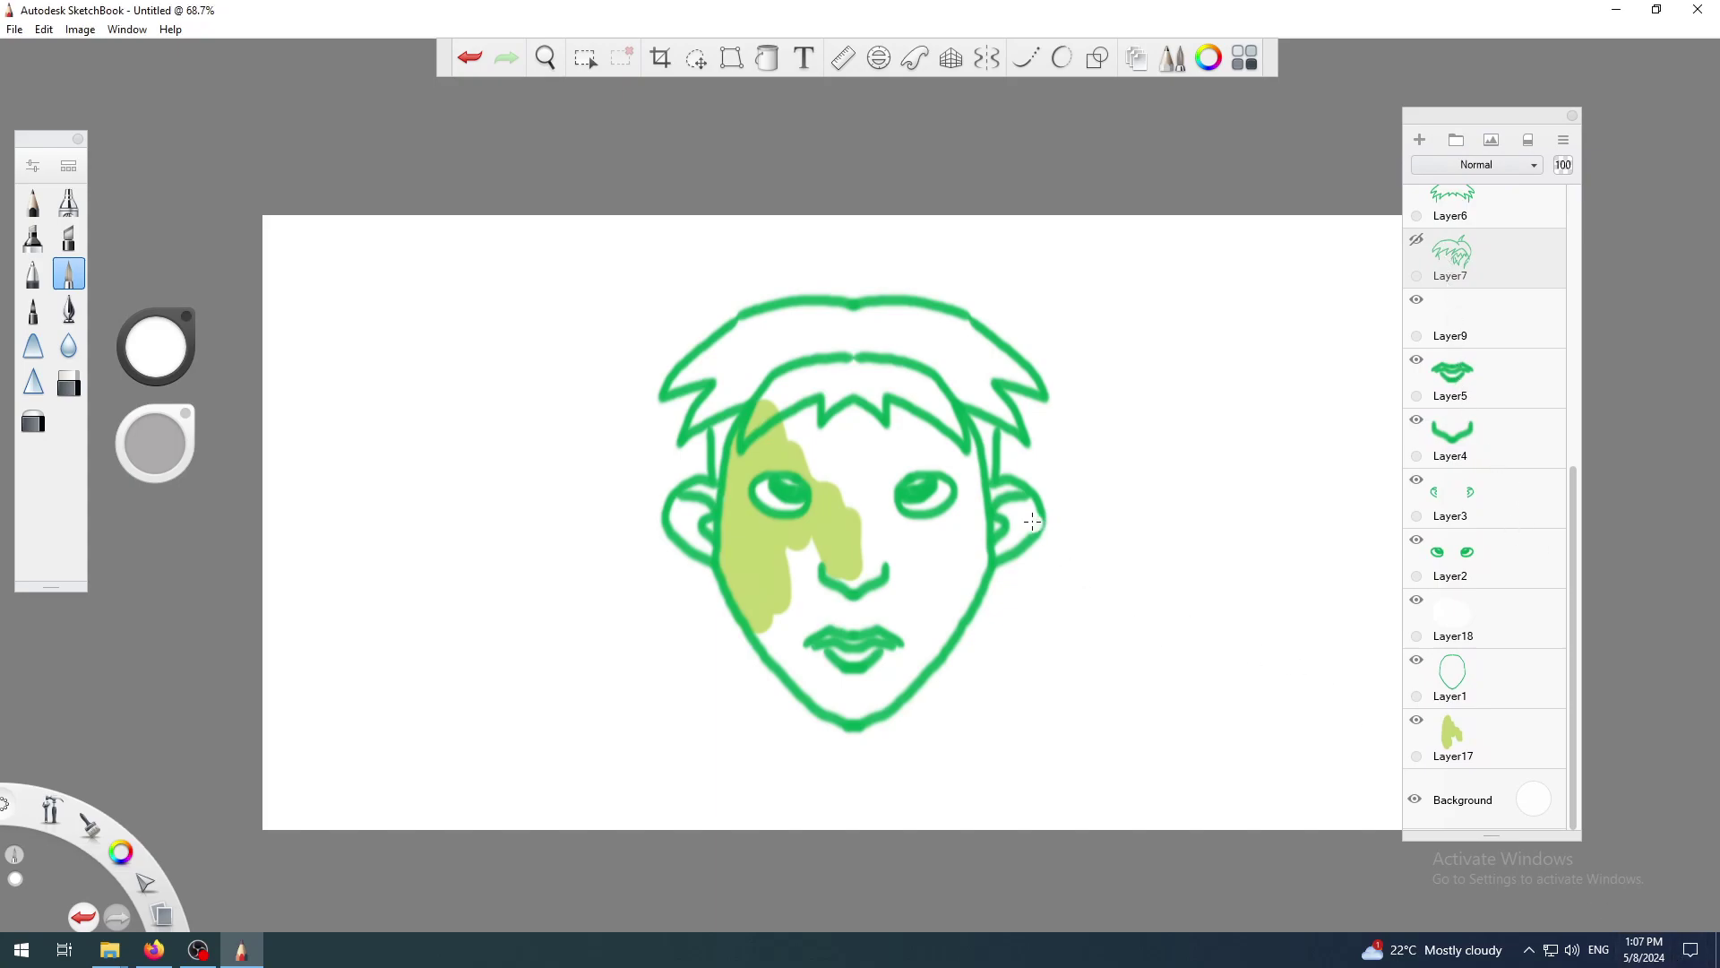
drag(1024, 496, 1003, 502)
drag(838, 580, 1006, 638)
key(ctrl+z)
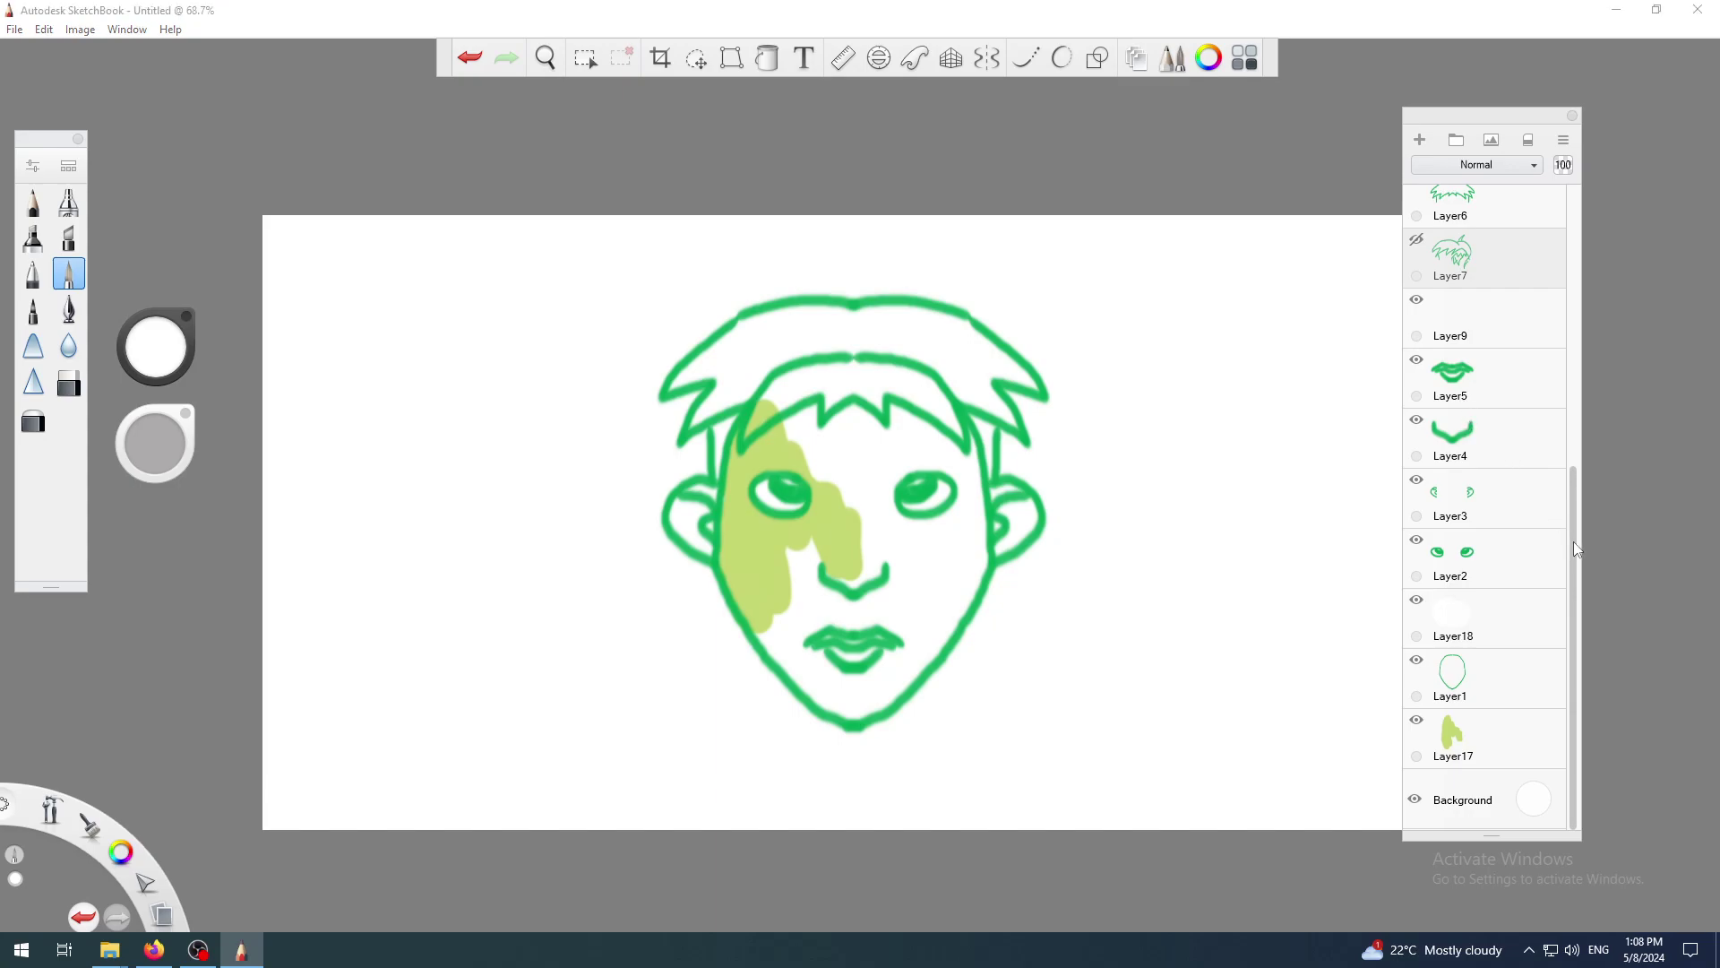
Compare the Layer6 and Layer7 hair by toggling their visibility, leaving both hidden.
scroll(1573, 541, up, 3)
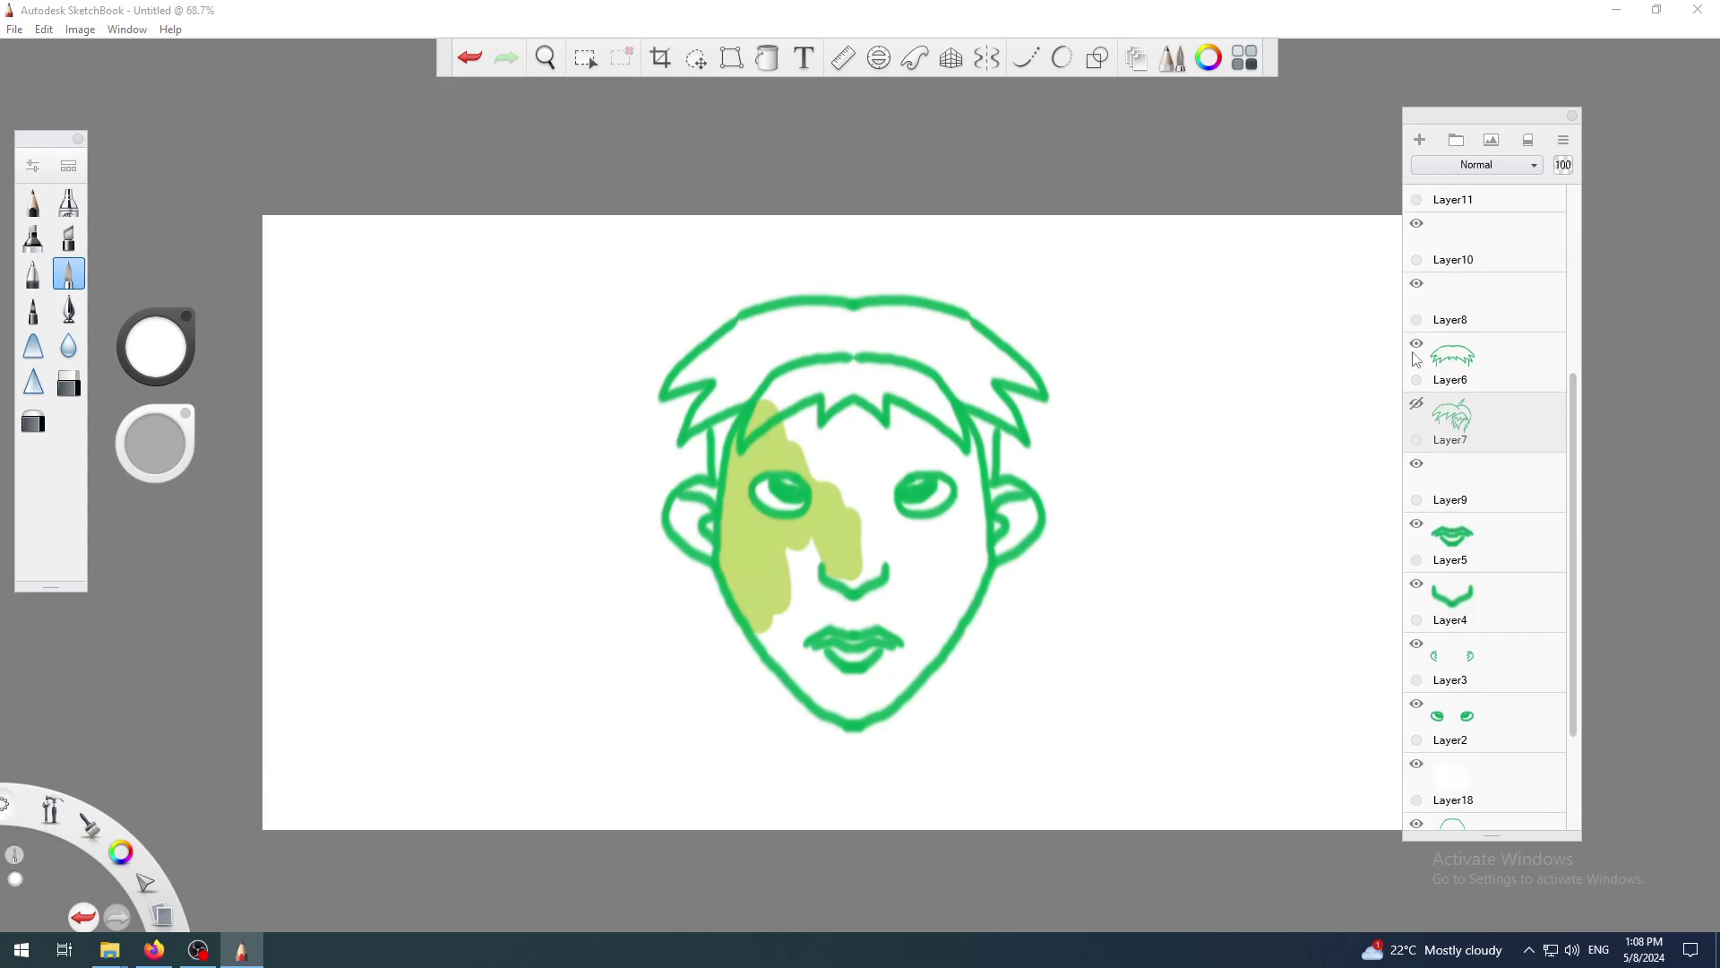
click(1417, 345)
click(1417, 404)
click(1416, 404)
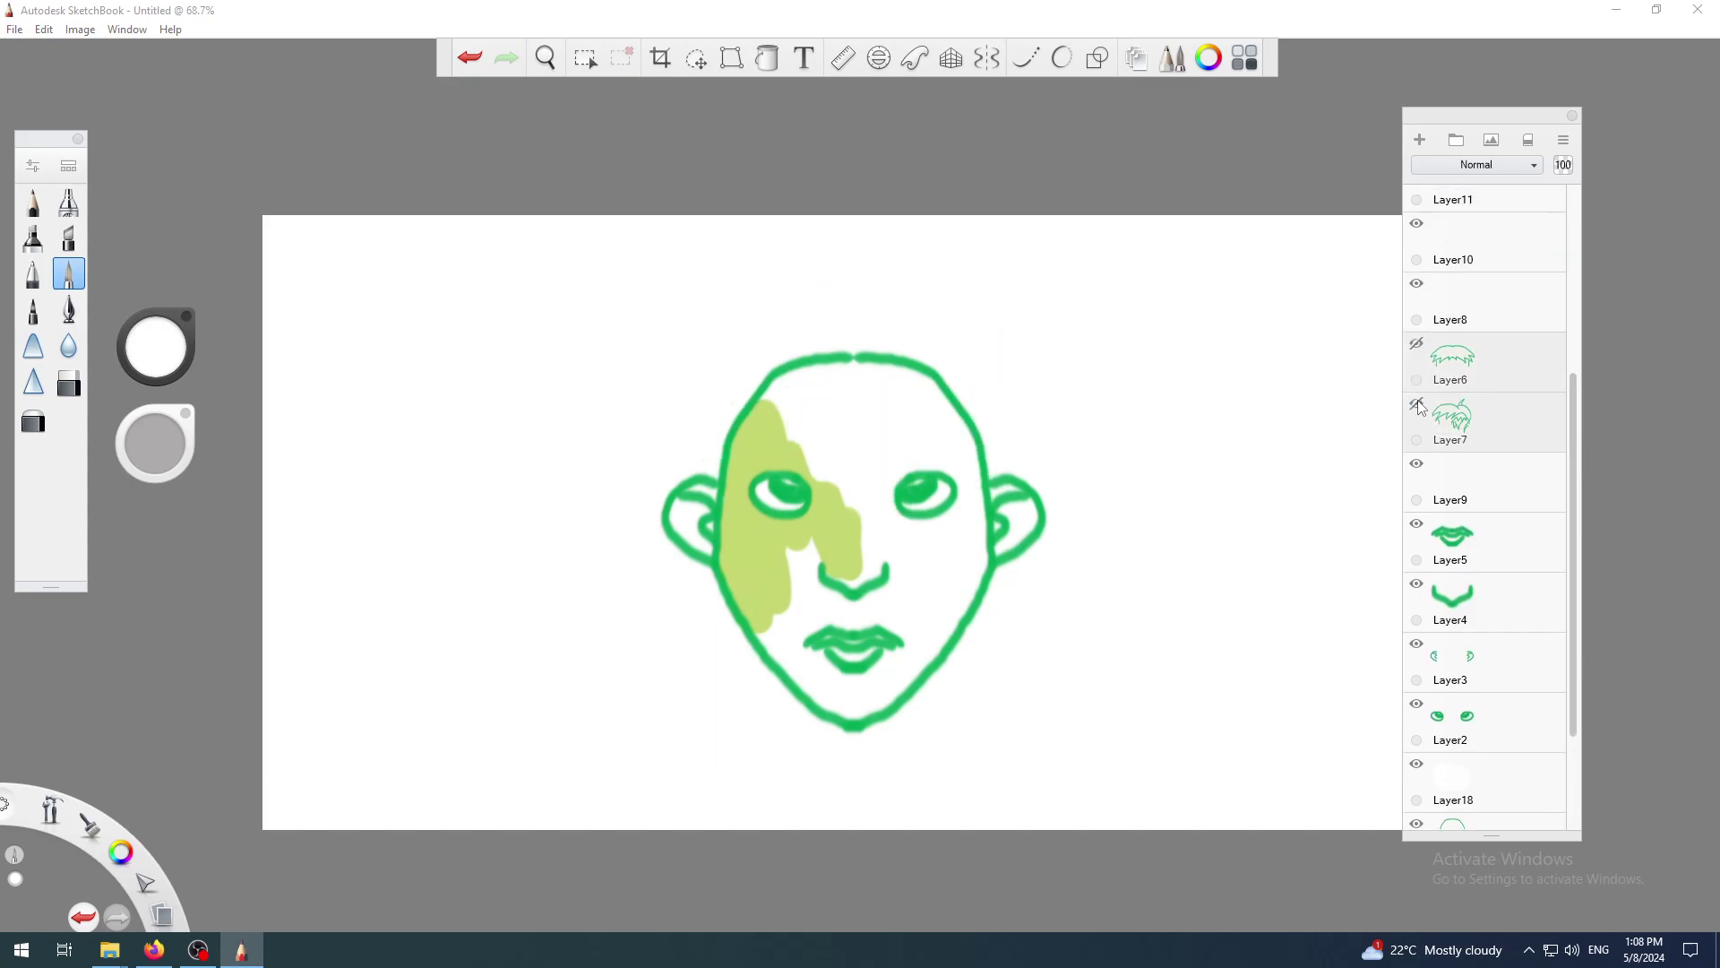
click(1416, 345)
click(1416, 344)
Show the Layer7 hair on the face and make Layer7 the active layer.
click(1417, 404)
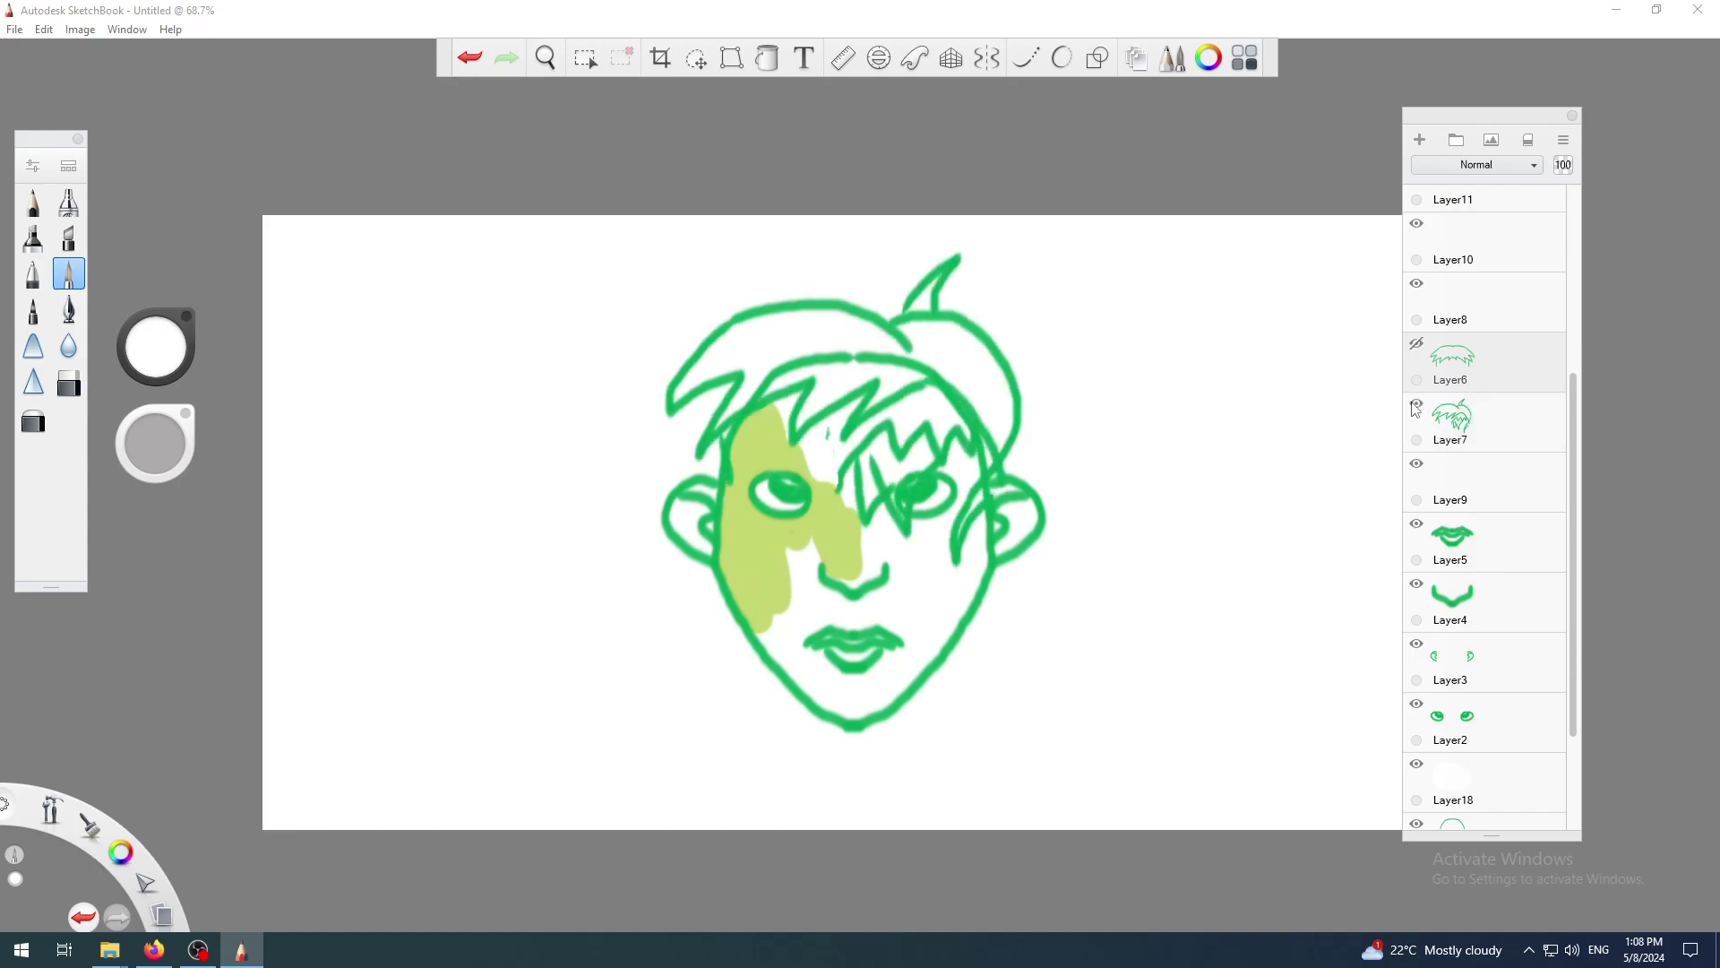
click(1458, 425)
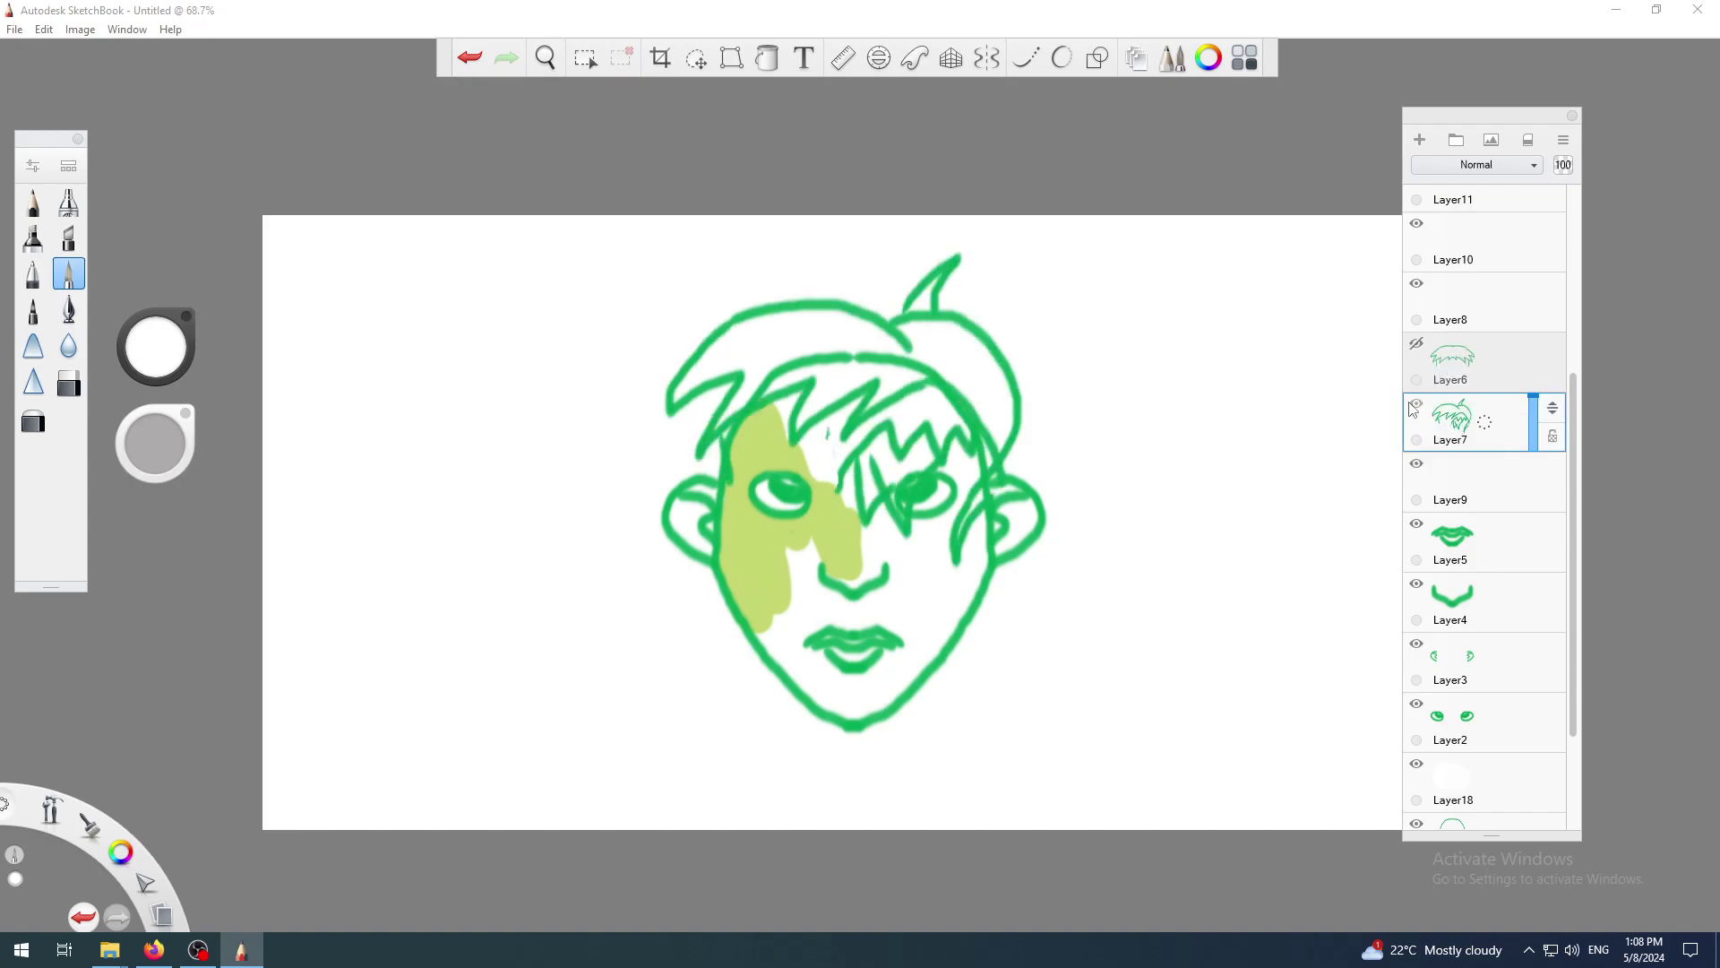
click(1416, 405)
click(1417, 405)
mouse_move(1494, 128)
mouse_down()
mouse_move(1421, 131)
mouse_move(1484, 169)
mouse_move(1465, 144)
mouse_up()
click(1130, 61)
click(1131, 61)
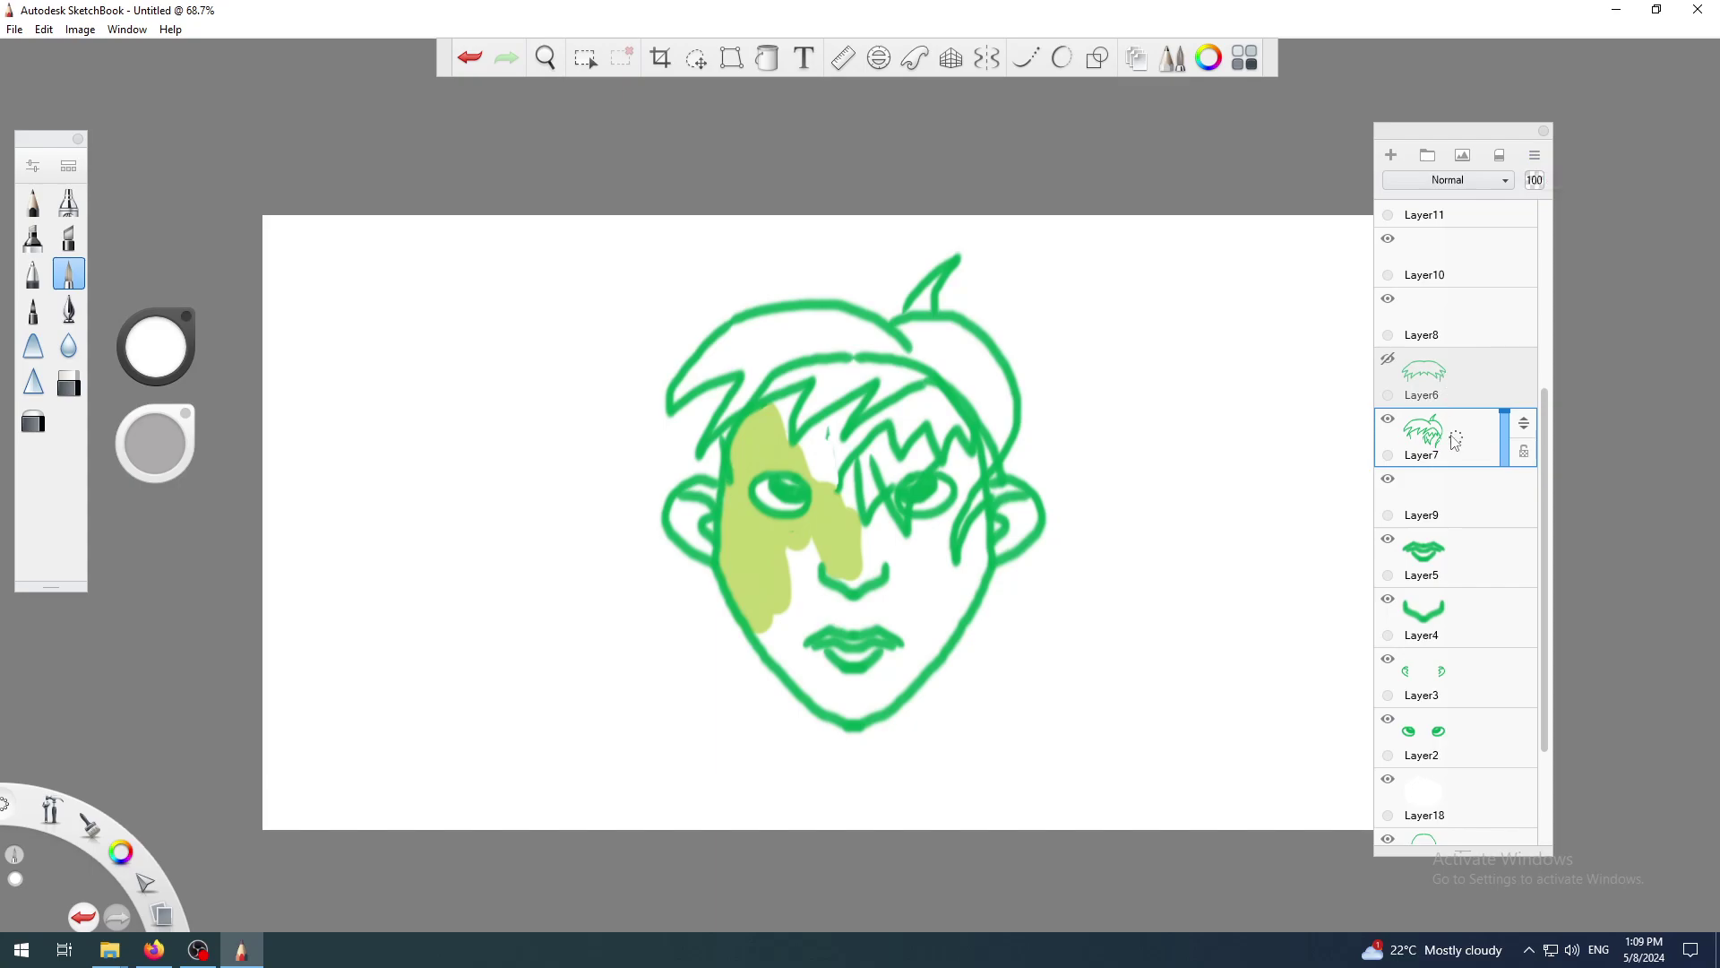
Open Rename for the Layer7 hair layer and move the dialog toward the canvas centre.
mouse_move(1454, 439)
mouse_down()
mouse_move(1465, 383)
mouse_move(1464, 454)
mouse_up()
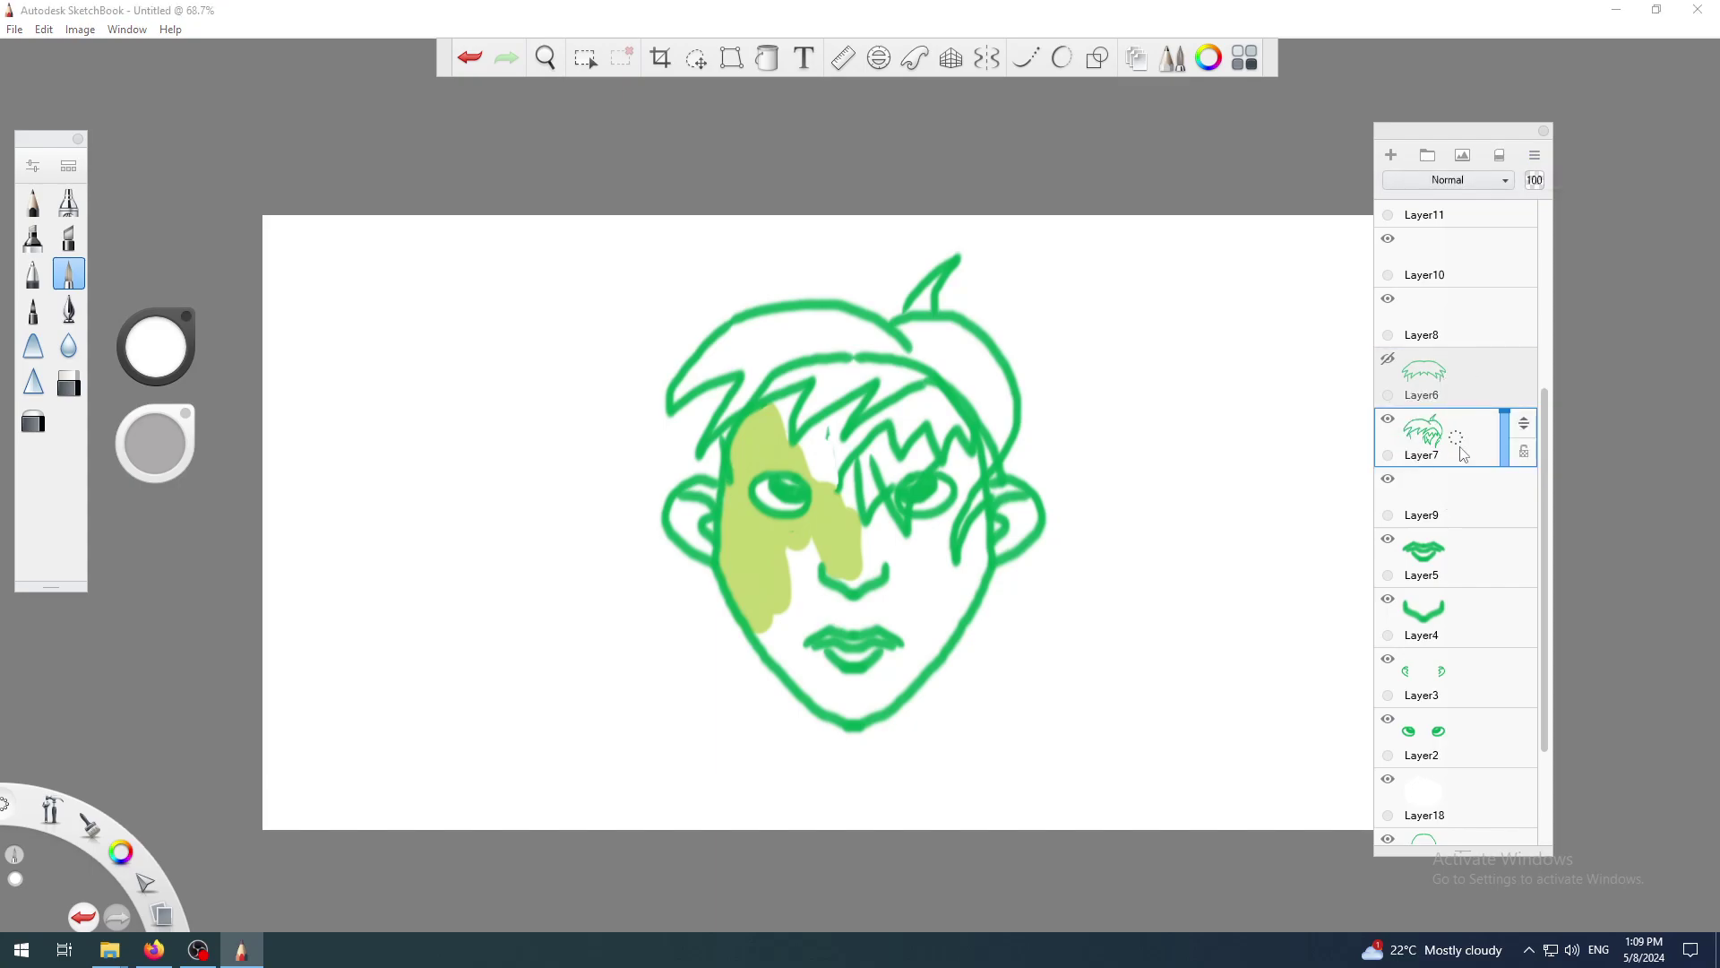
click(1535, 157)
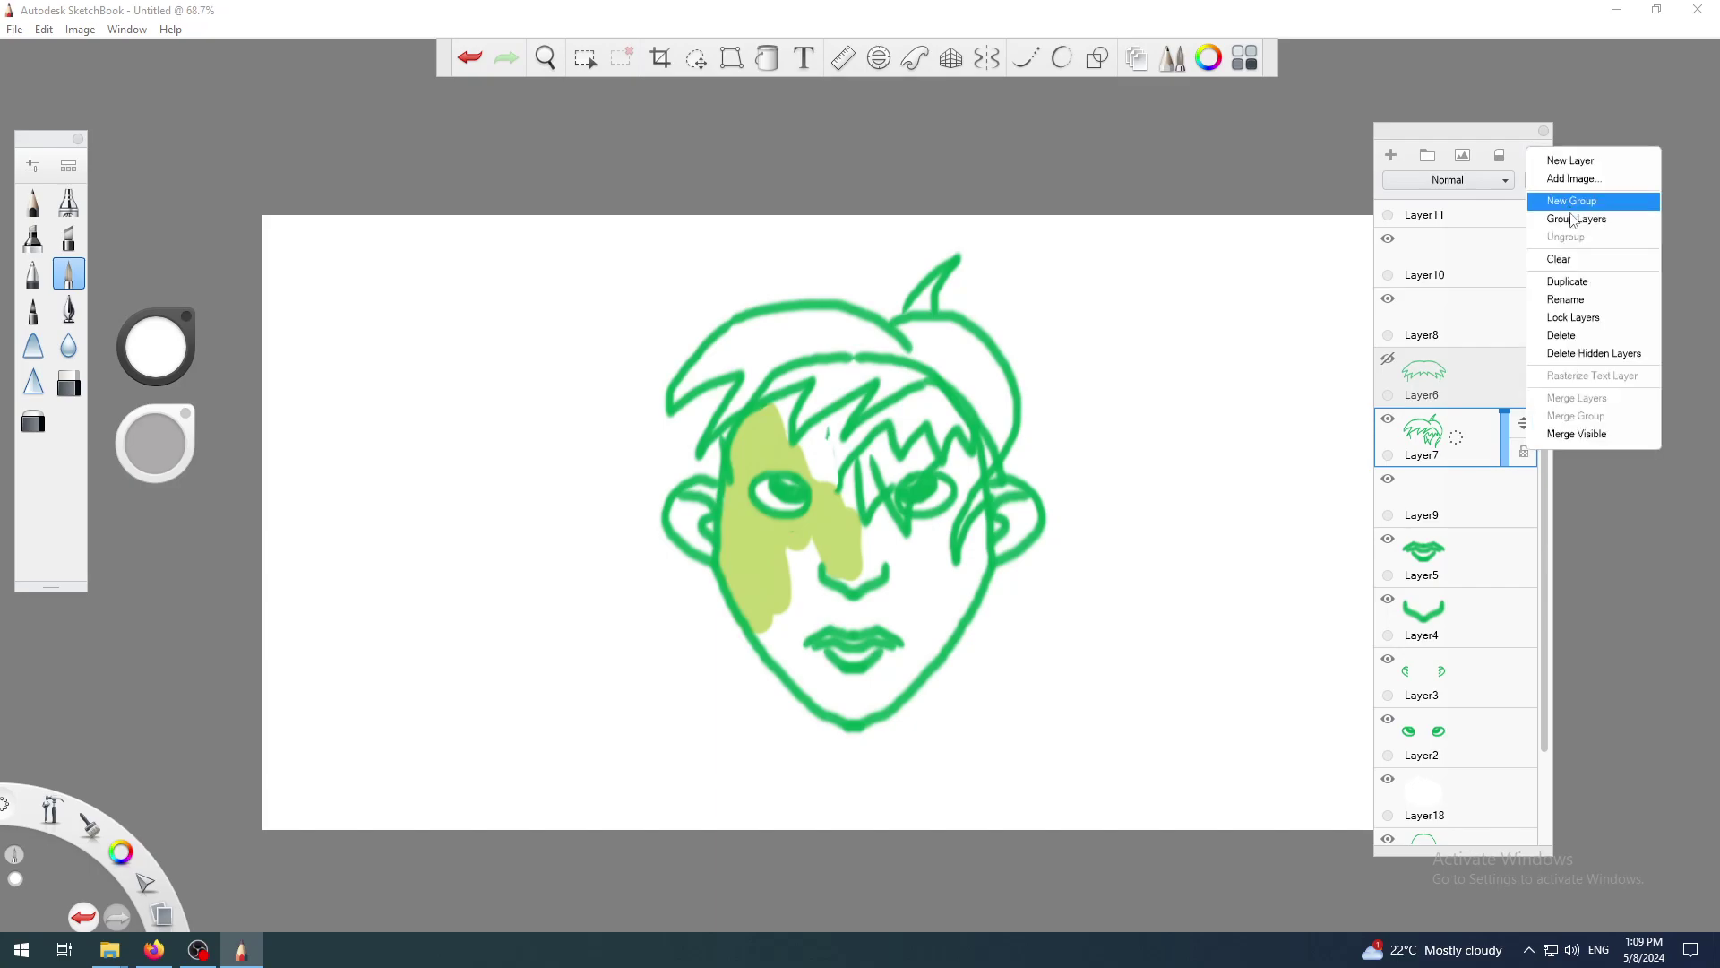
click(1580, 302)
drag(1505, 492, 1192, 432)
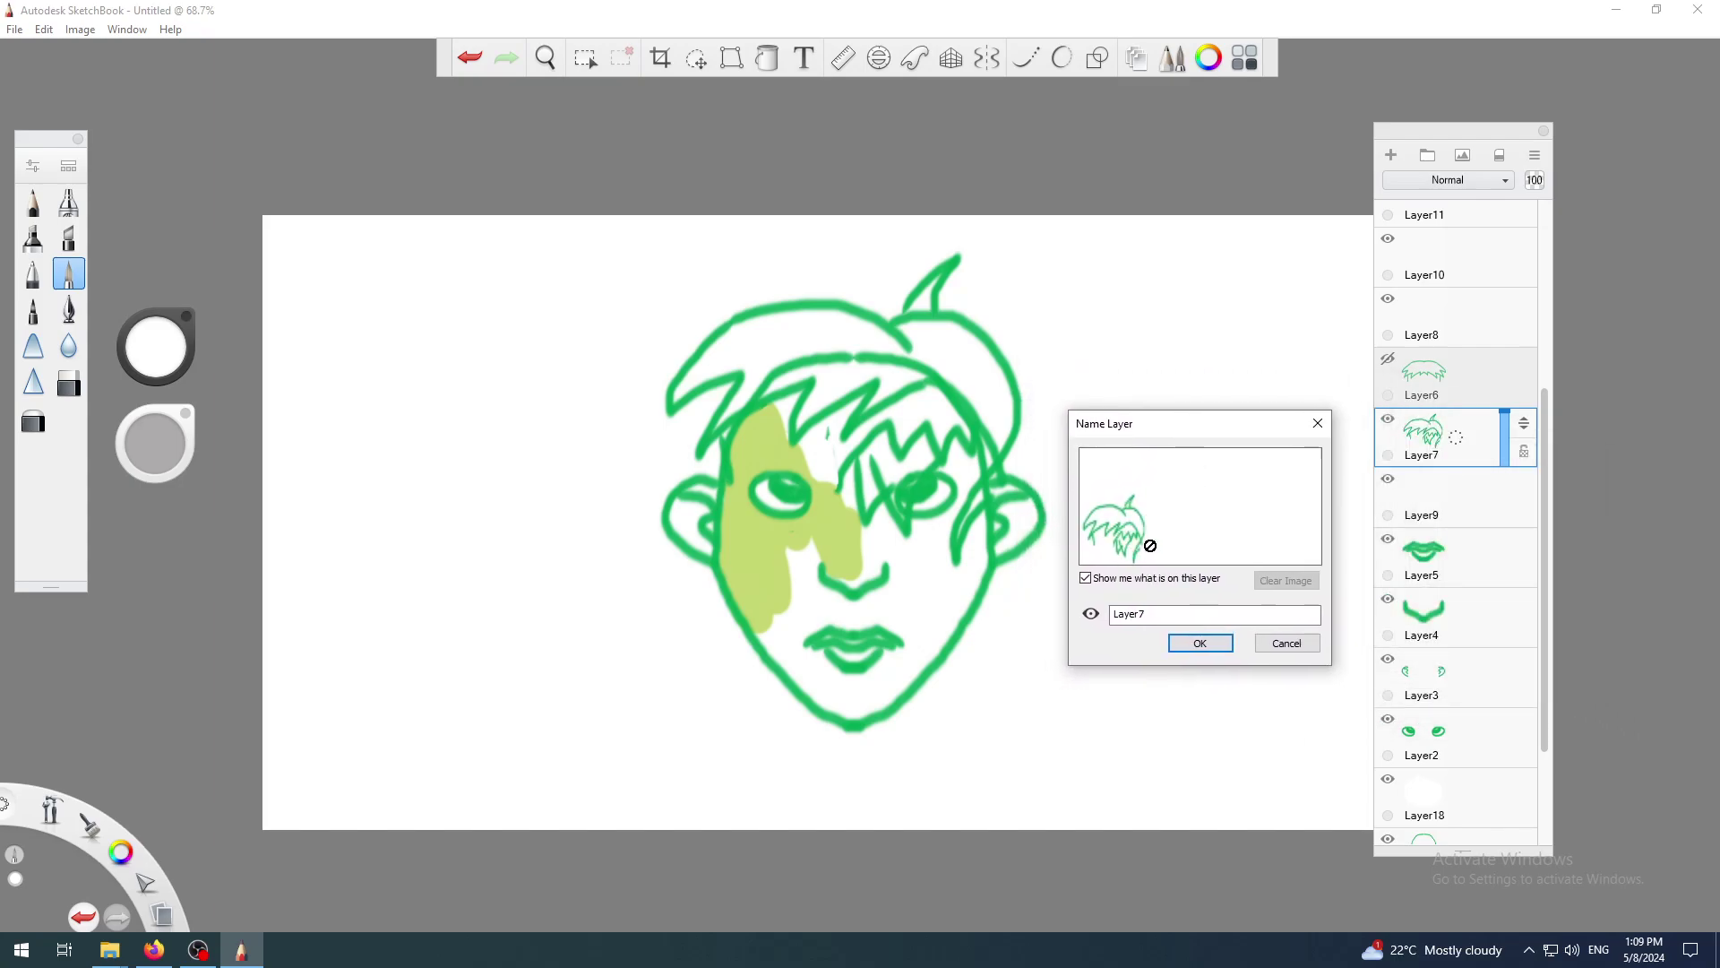
Turn on the layer-content preview and enter 'hair style a' as the name.
click(1086, 579)
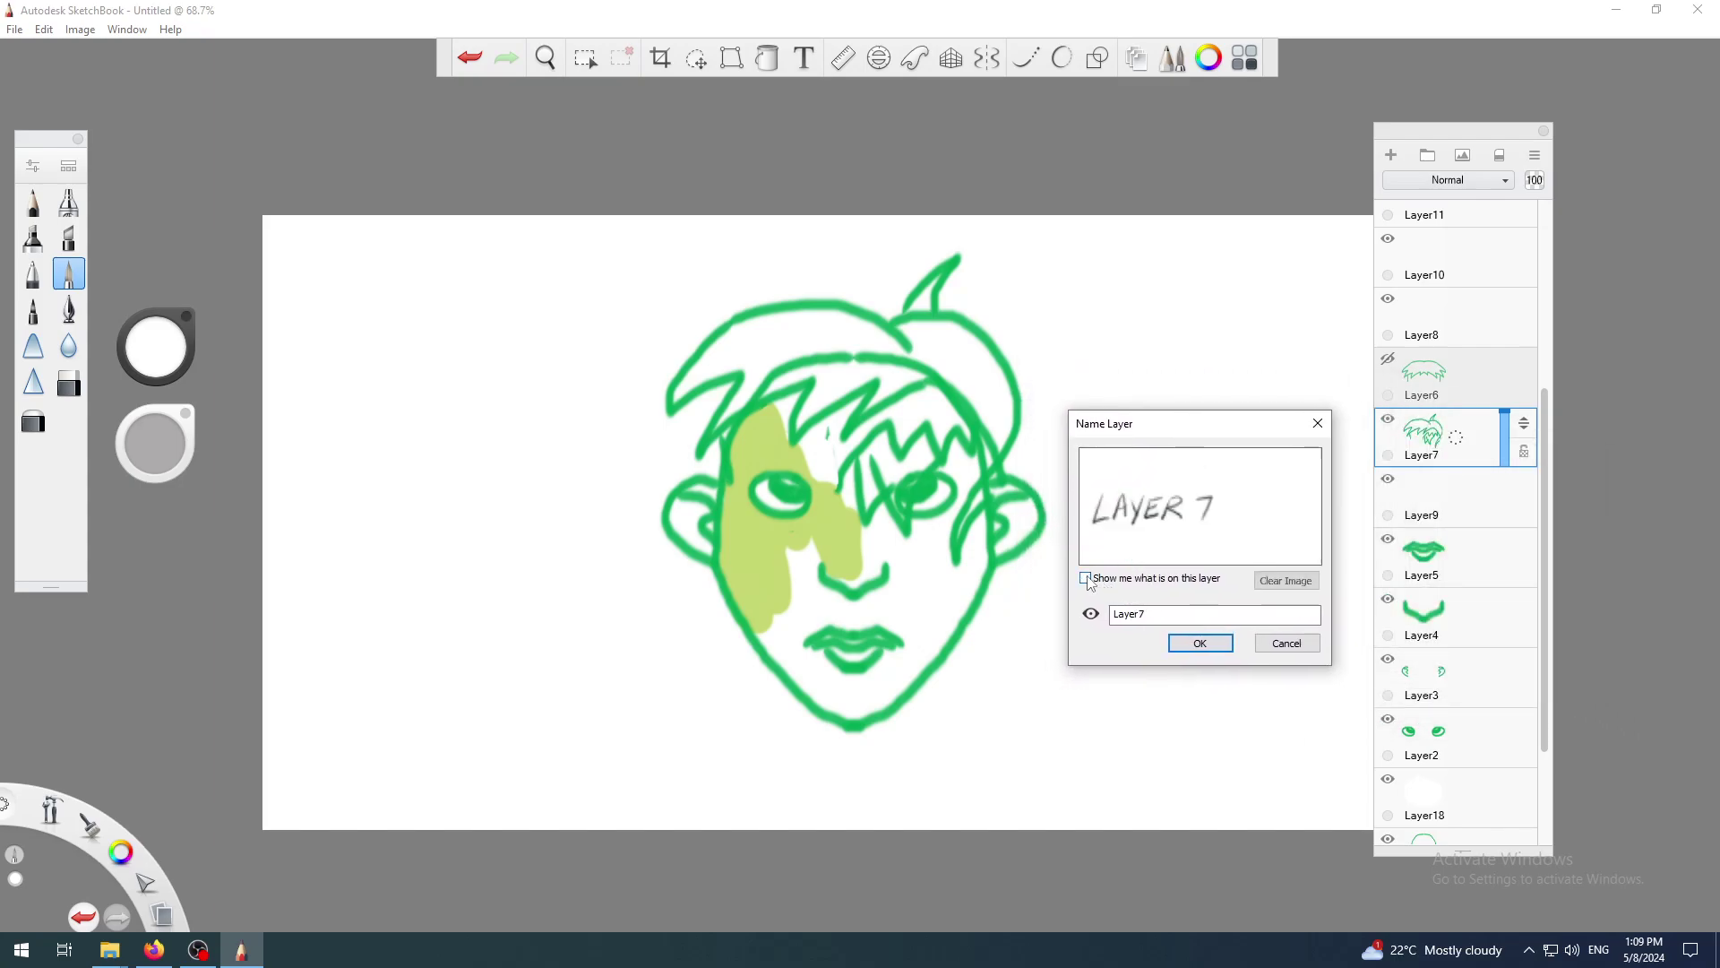
click(1086, 579)
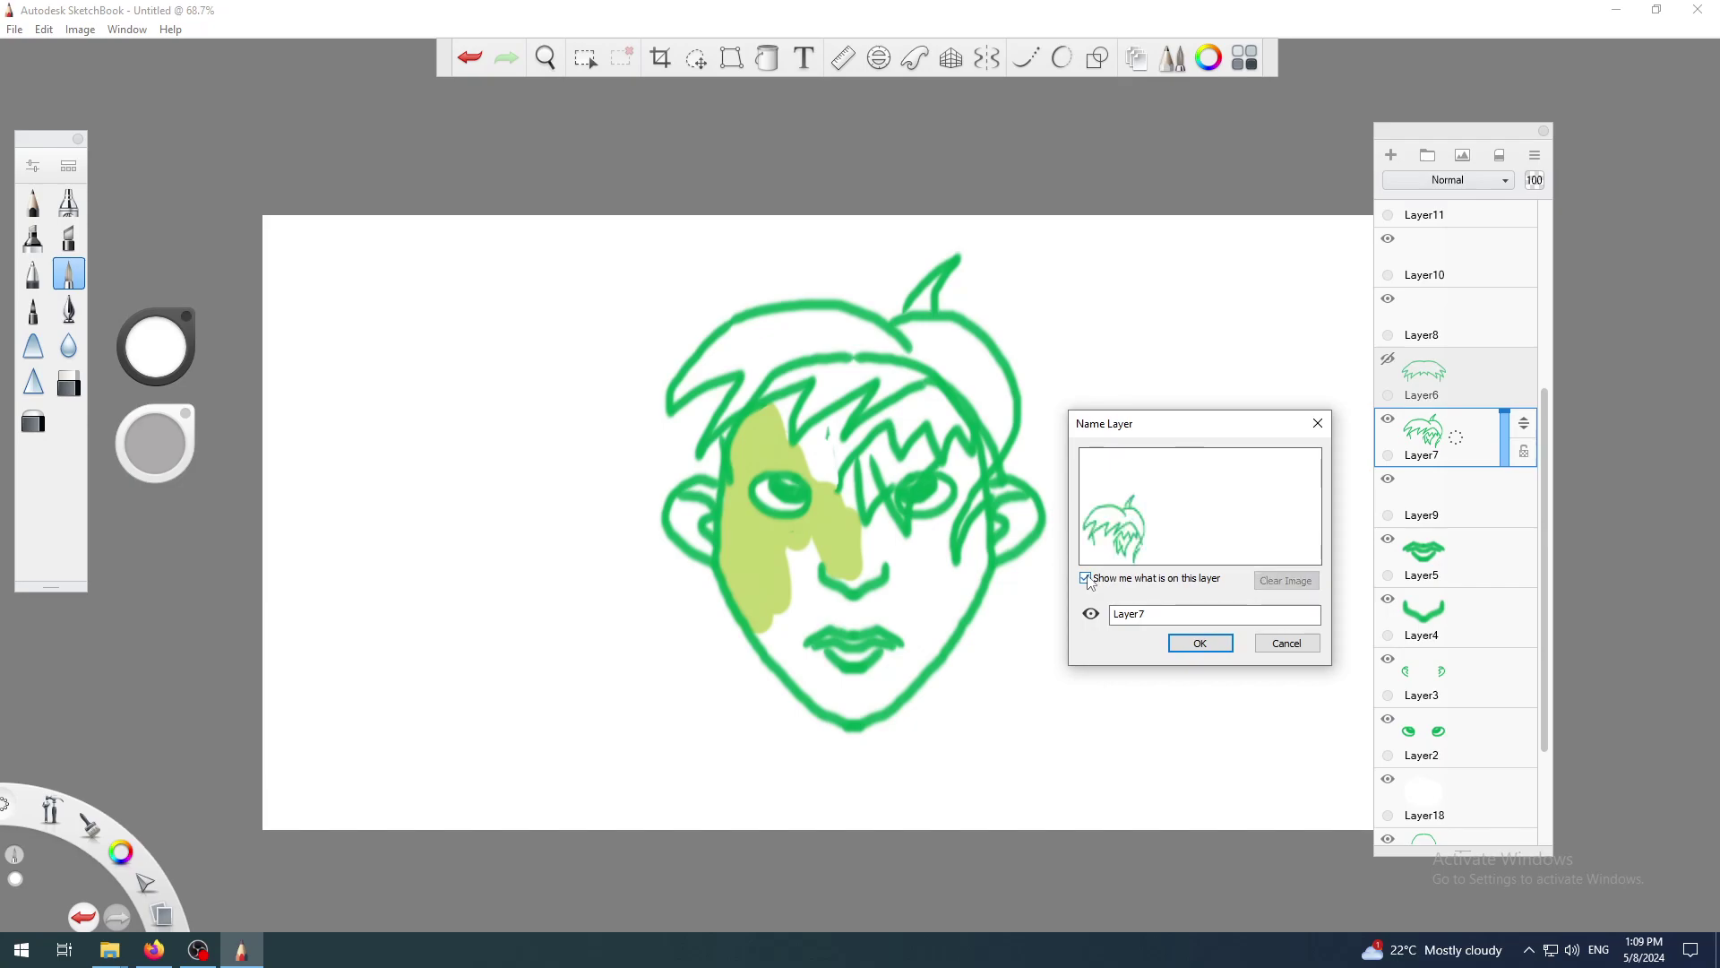
click(1086, 579)
click(1086, 578)
click(1086, 580)
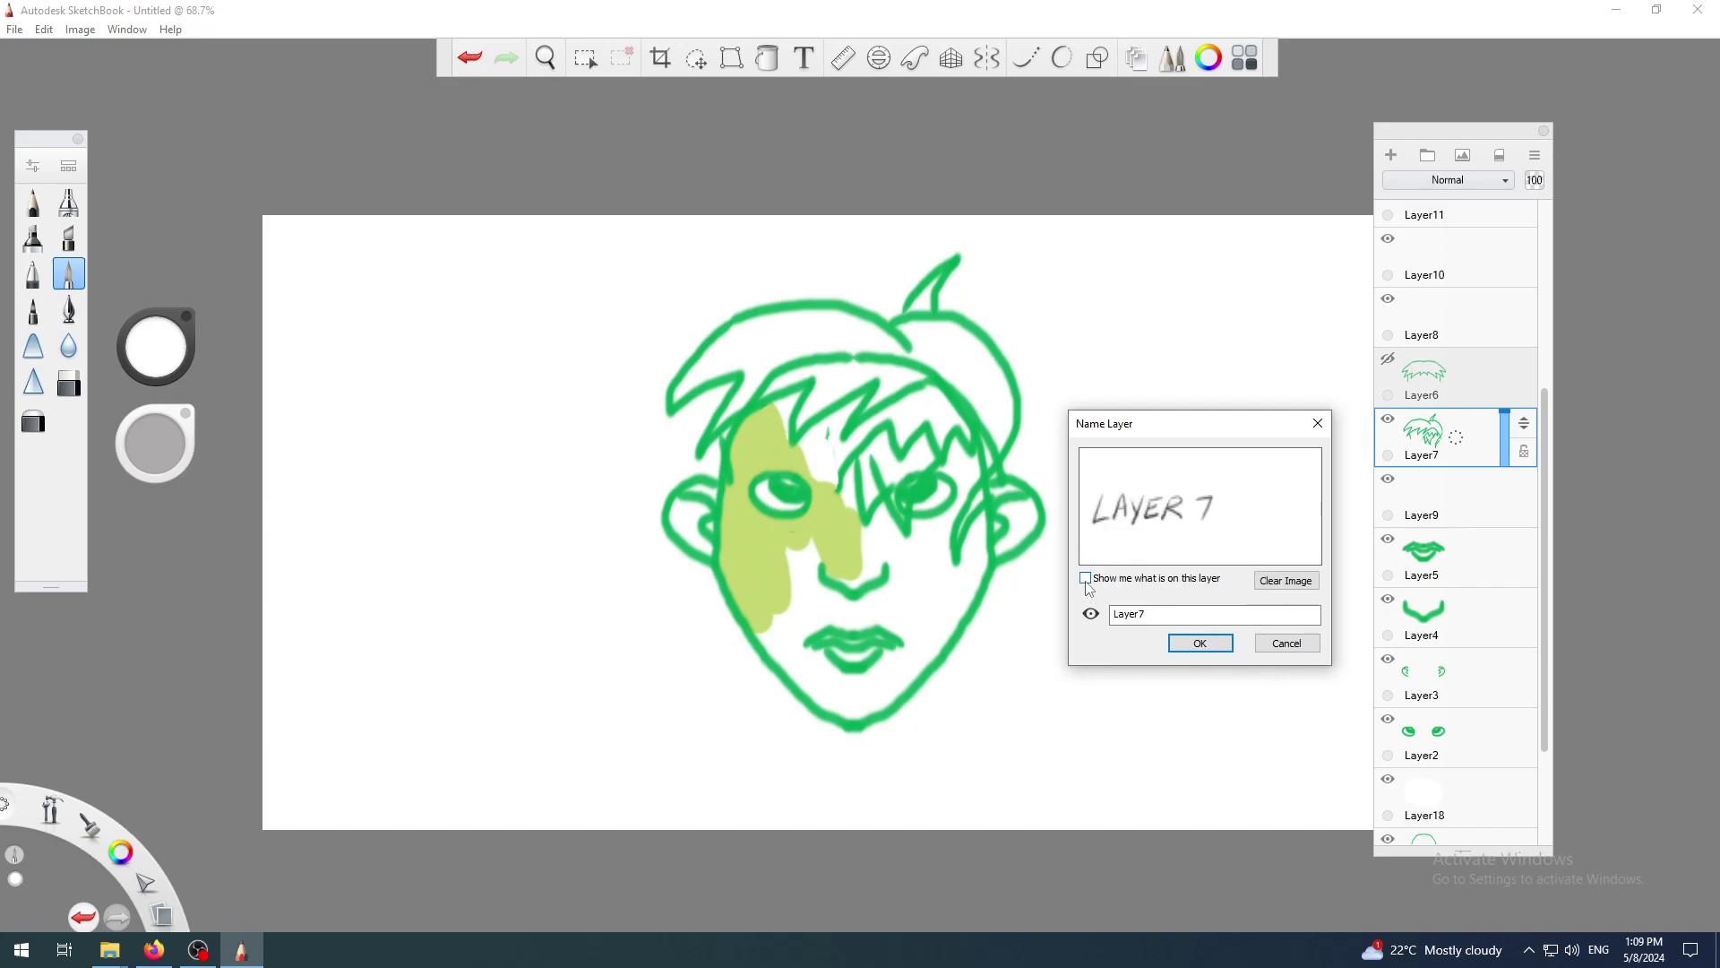
click(1086, 579)
drag(1147, 613, 1090, 623)
click(1156, 612)
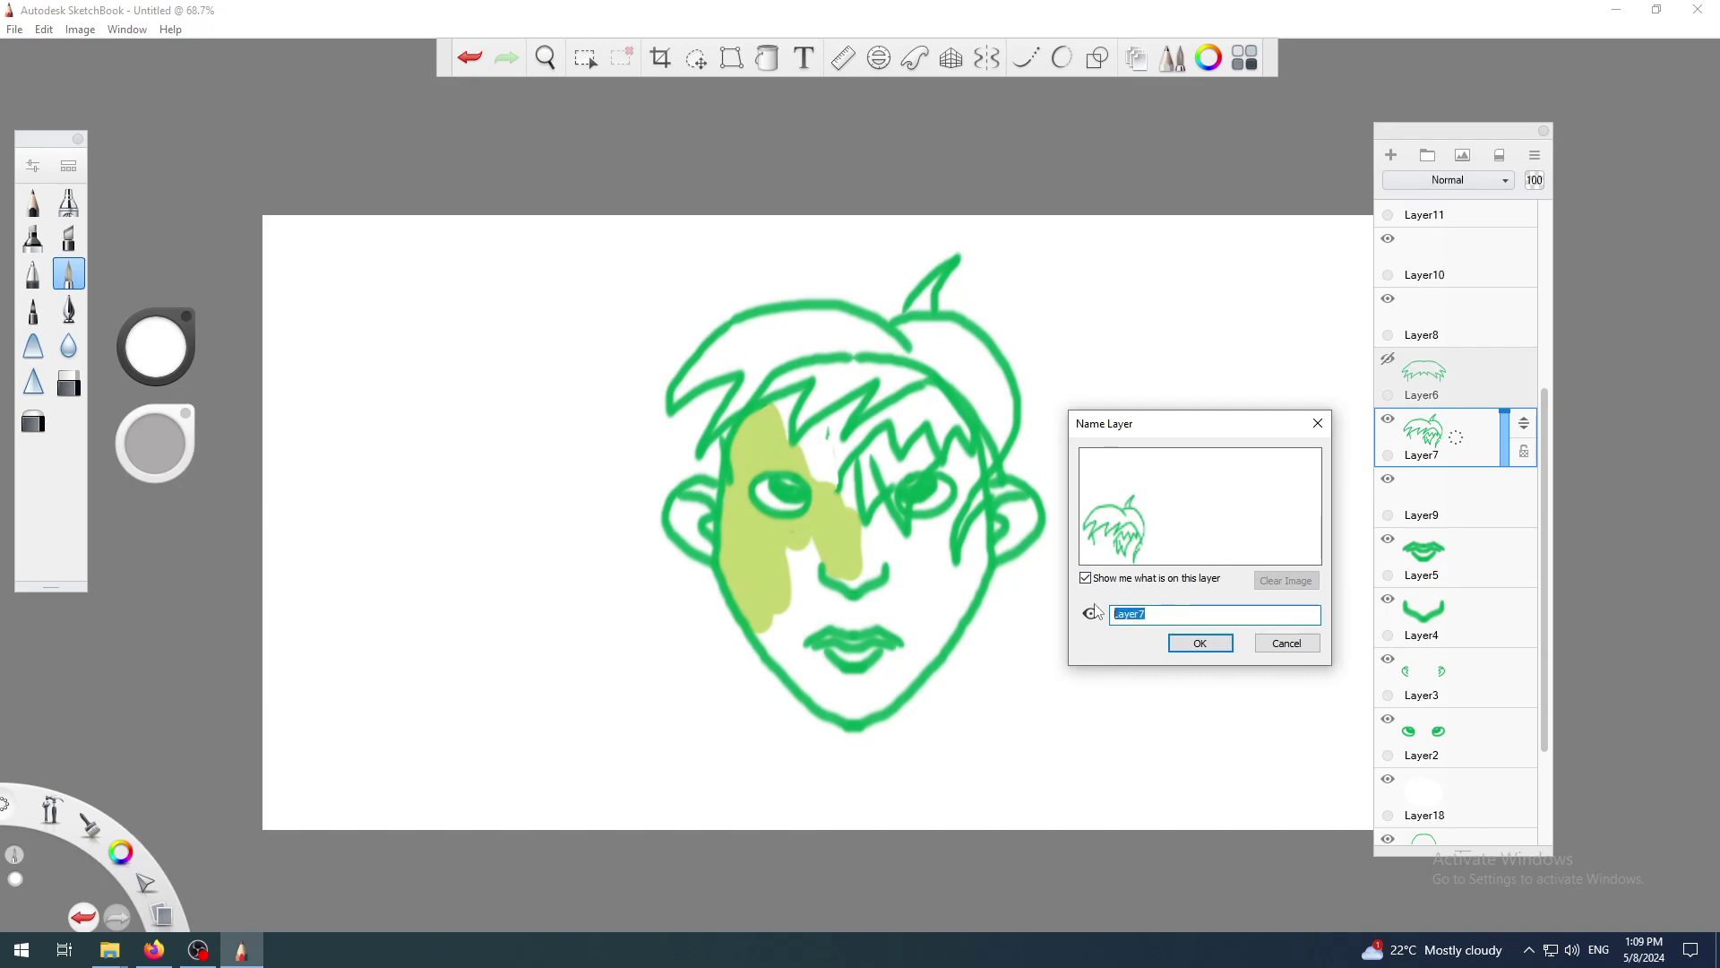
text(hair style a)
Confirm the 'hair style a' name, then hide that layer and show Layer6's spiky hair.
click(1201, 643)
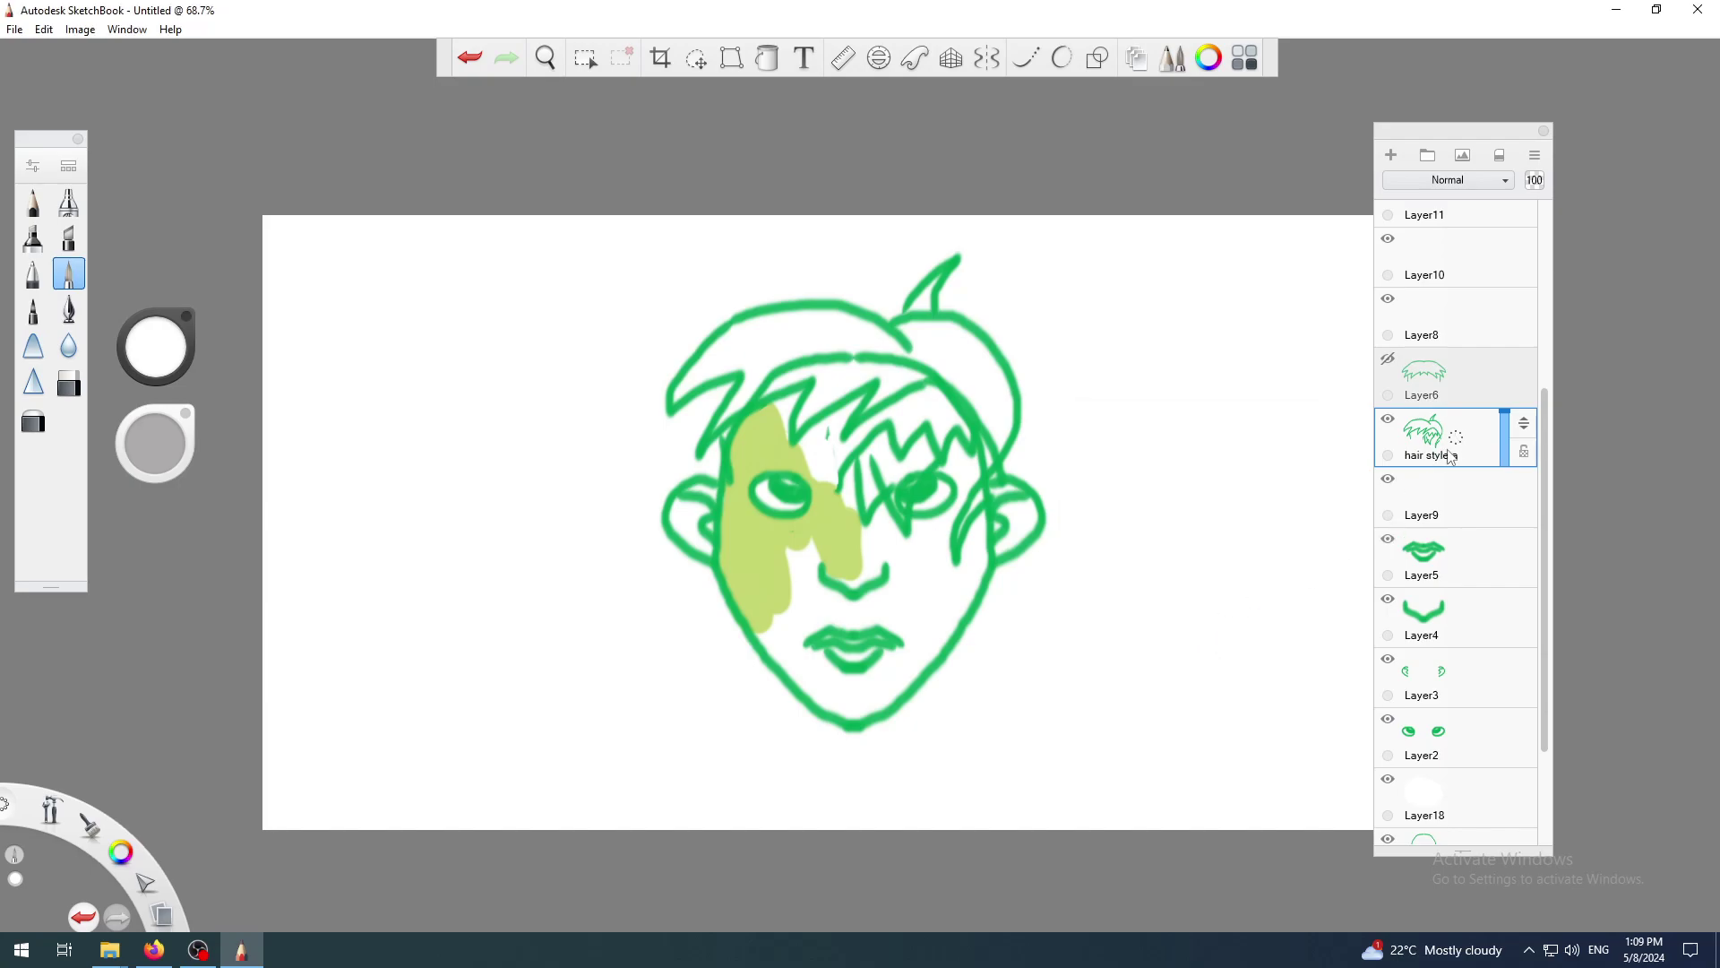
click(1463, 387)
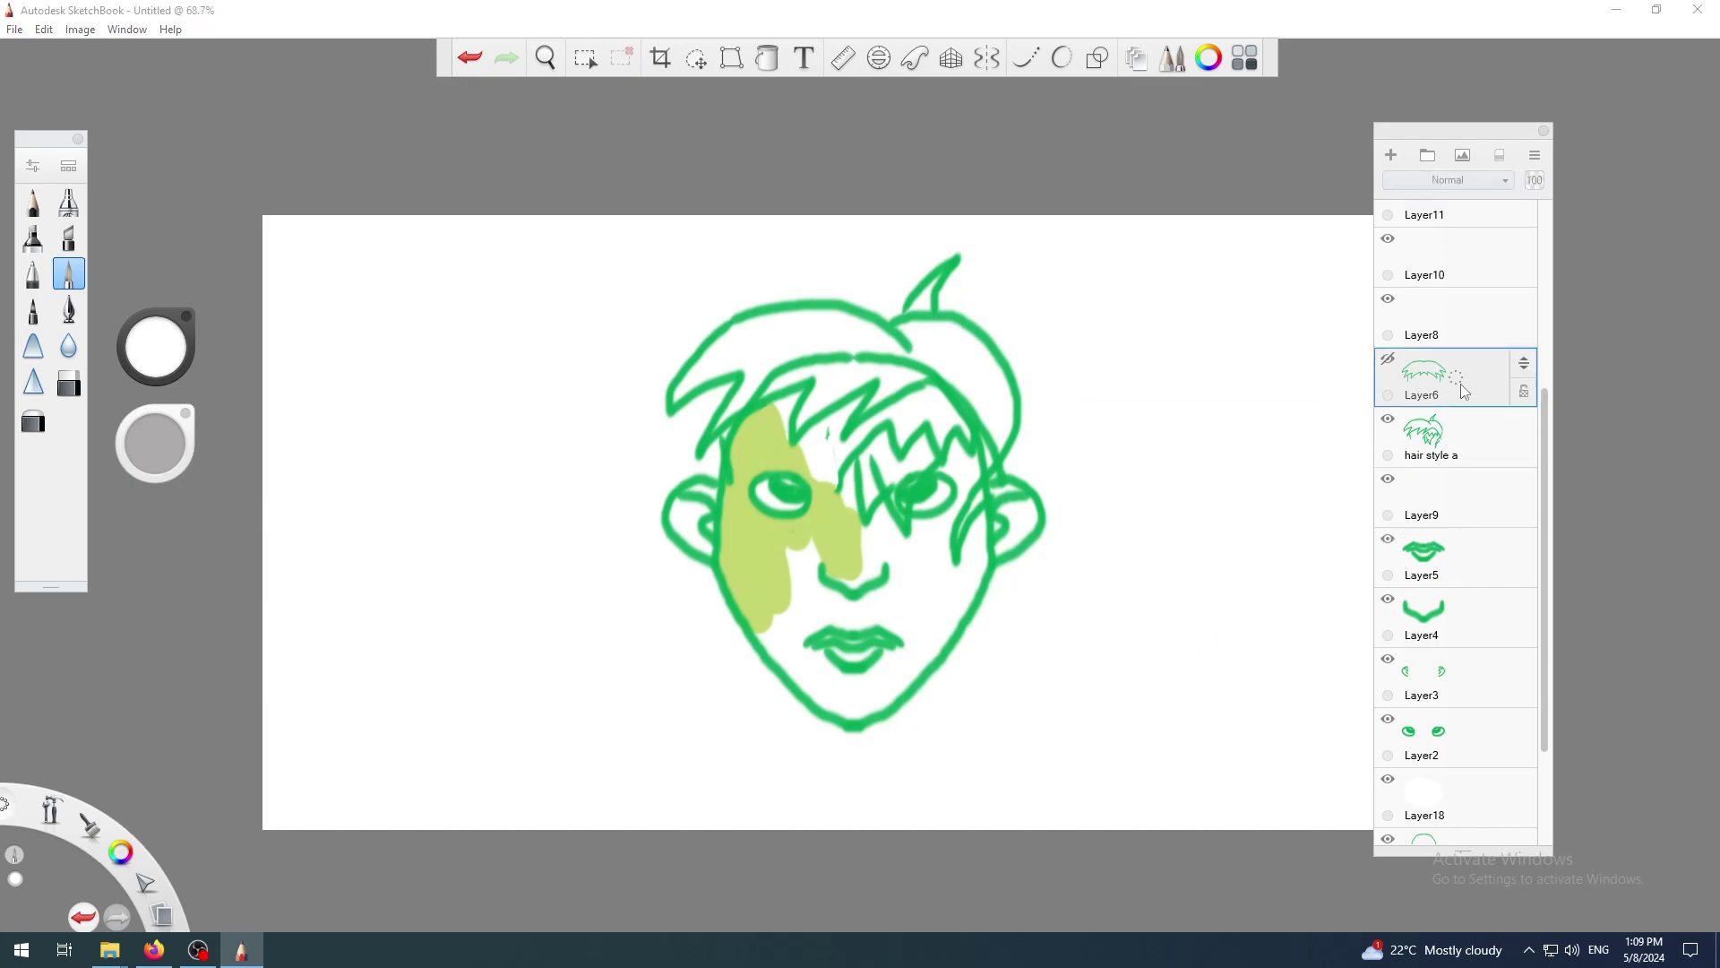
click(1454, 448)
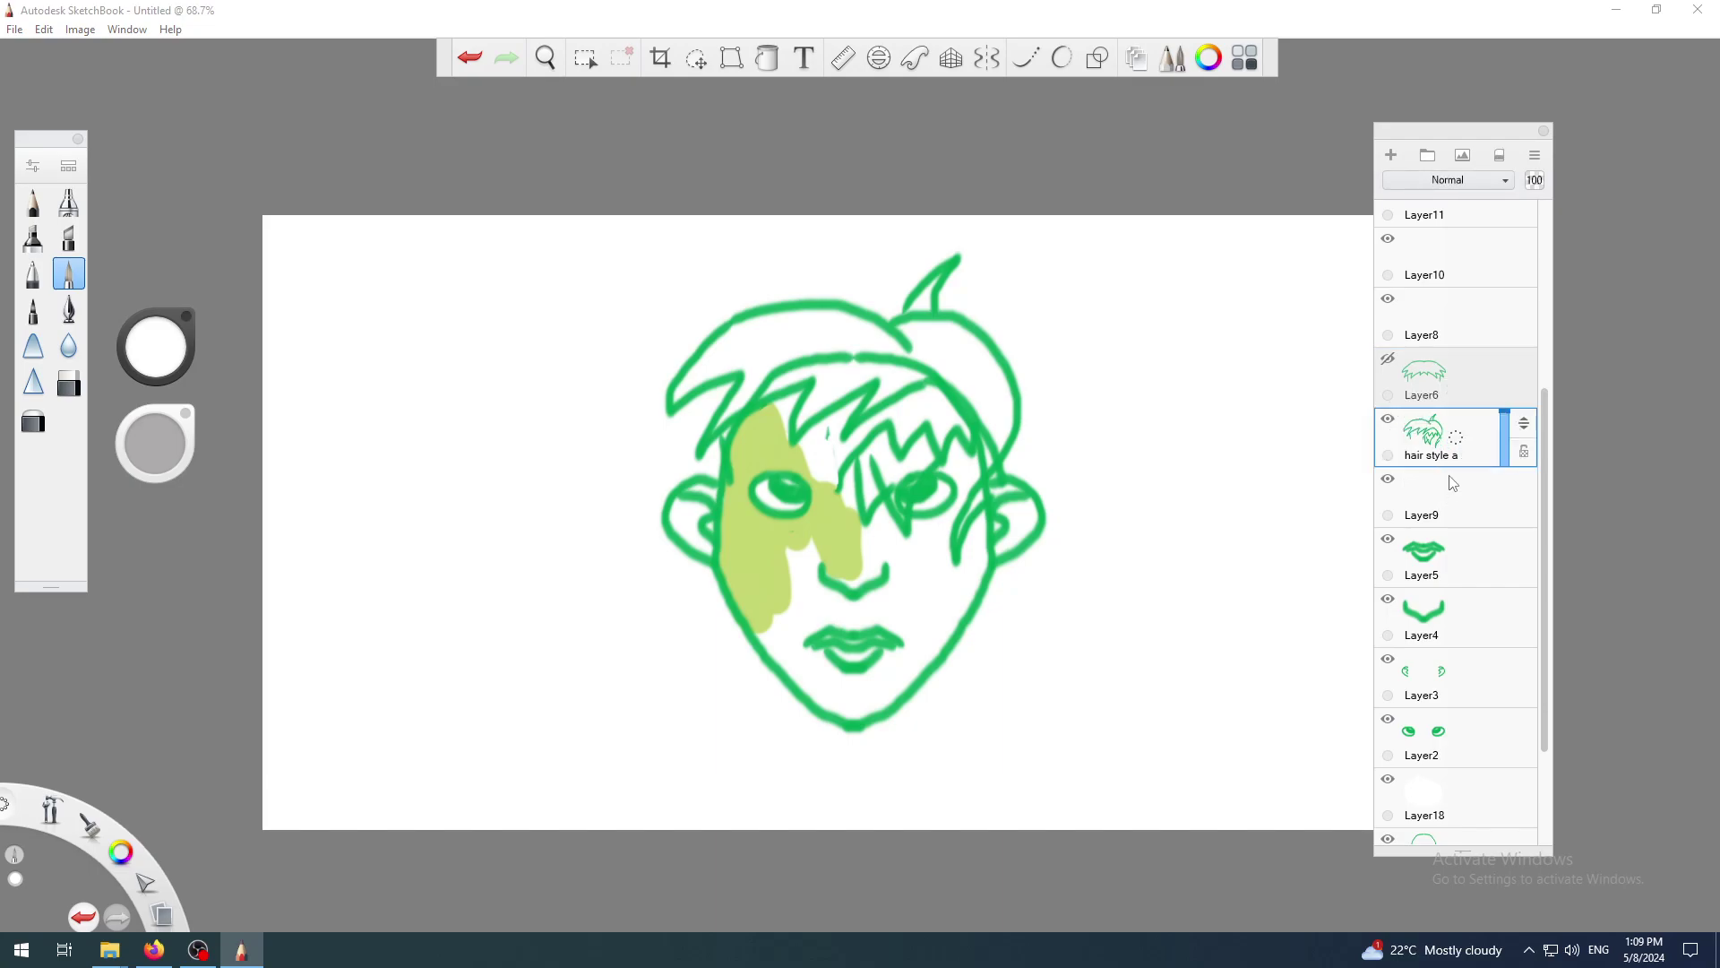
click(1450, 371)
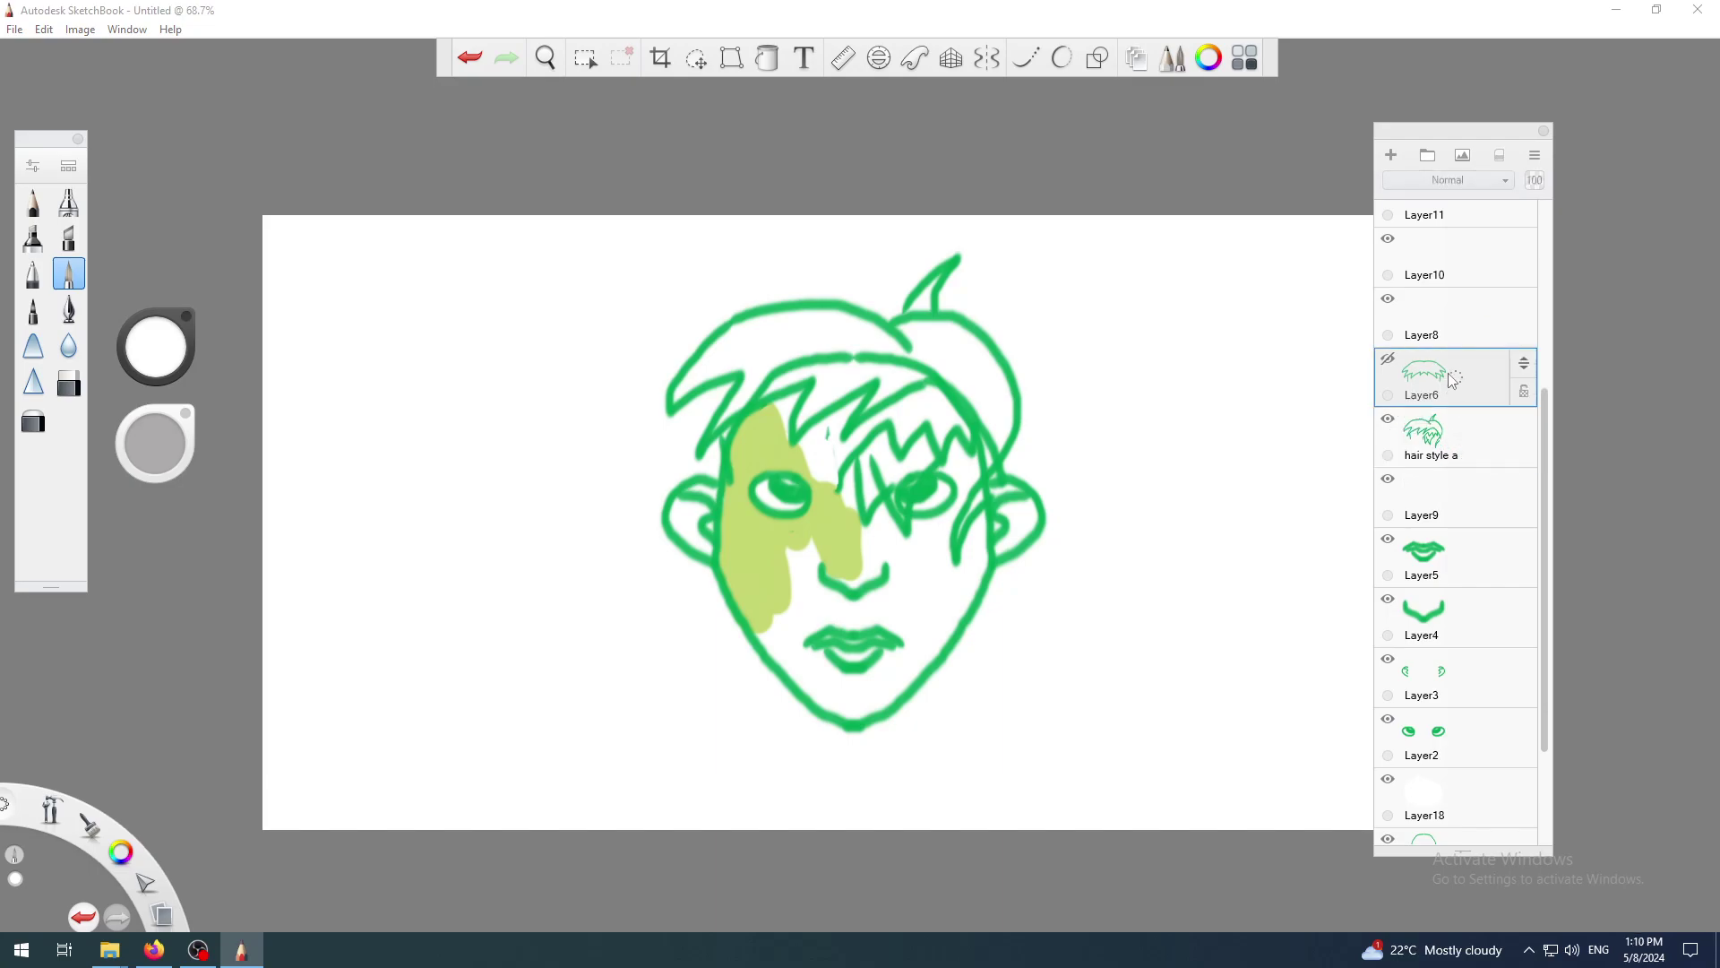
click(1388, 418)
click(1389, 360)
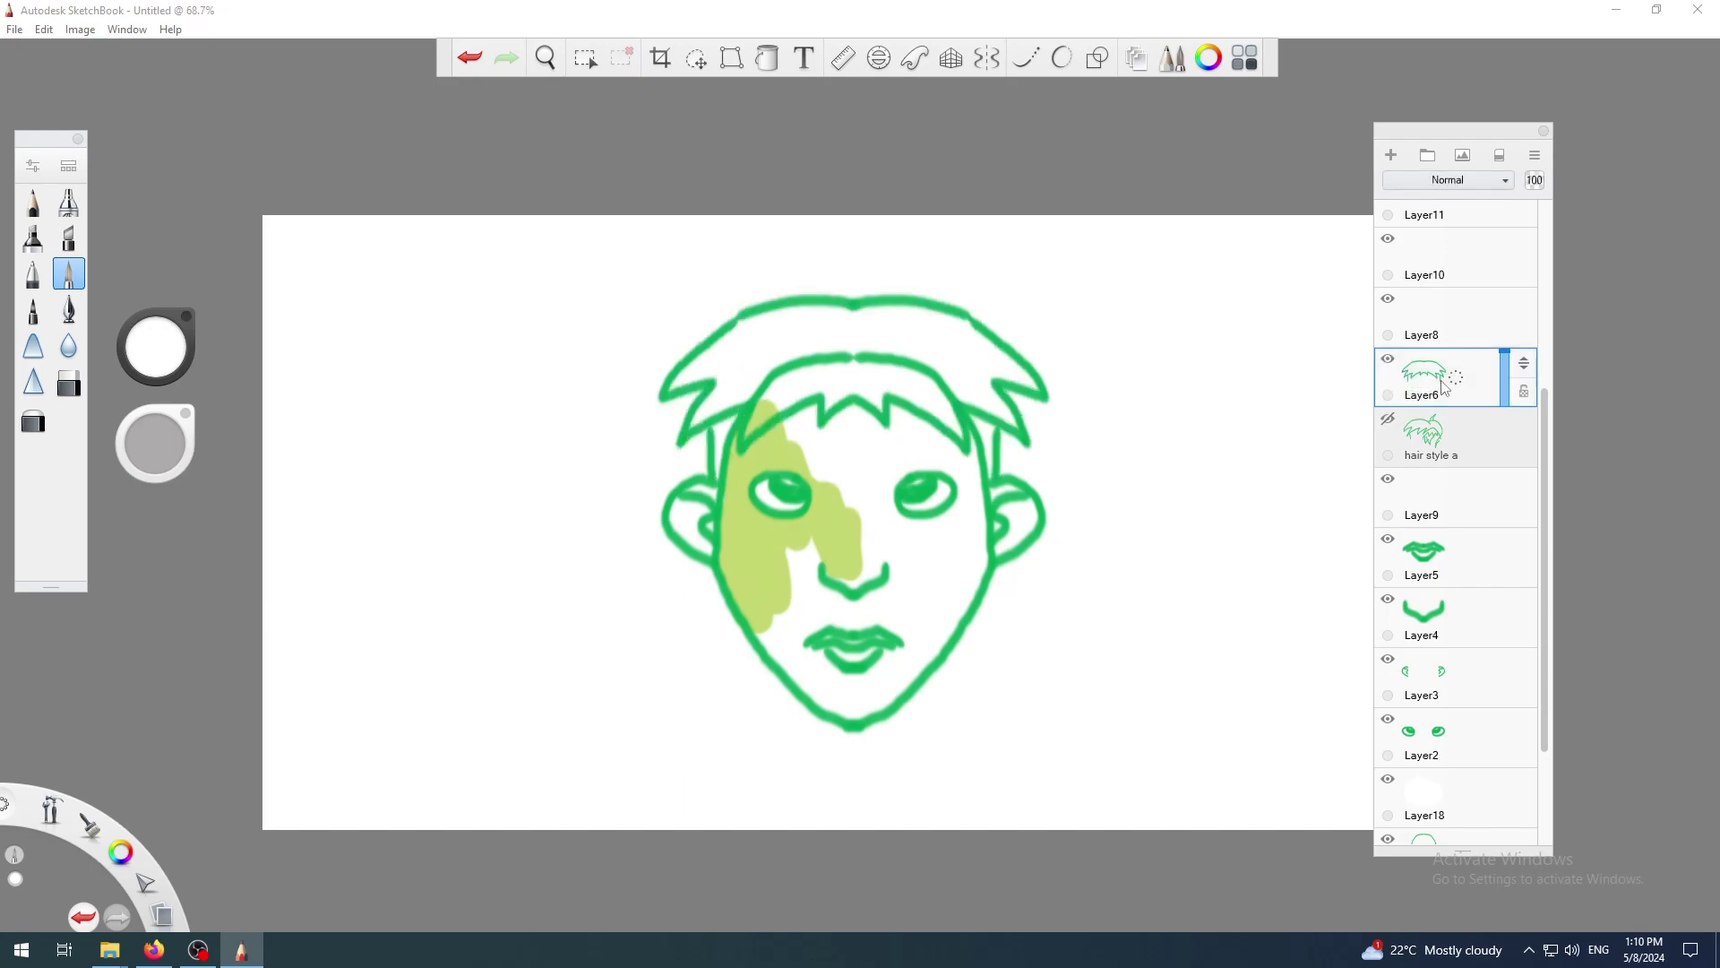
Rename Layer6 to 'hair style b' via its quick actions.
click(1535, 157)
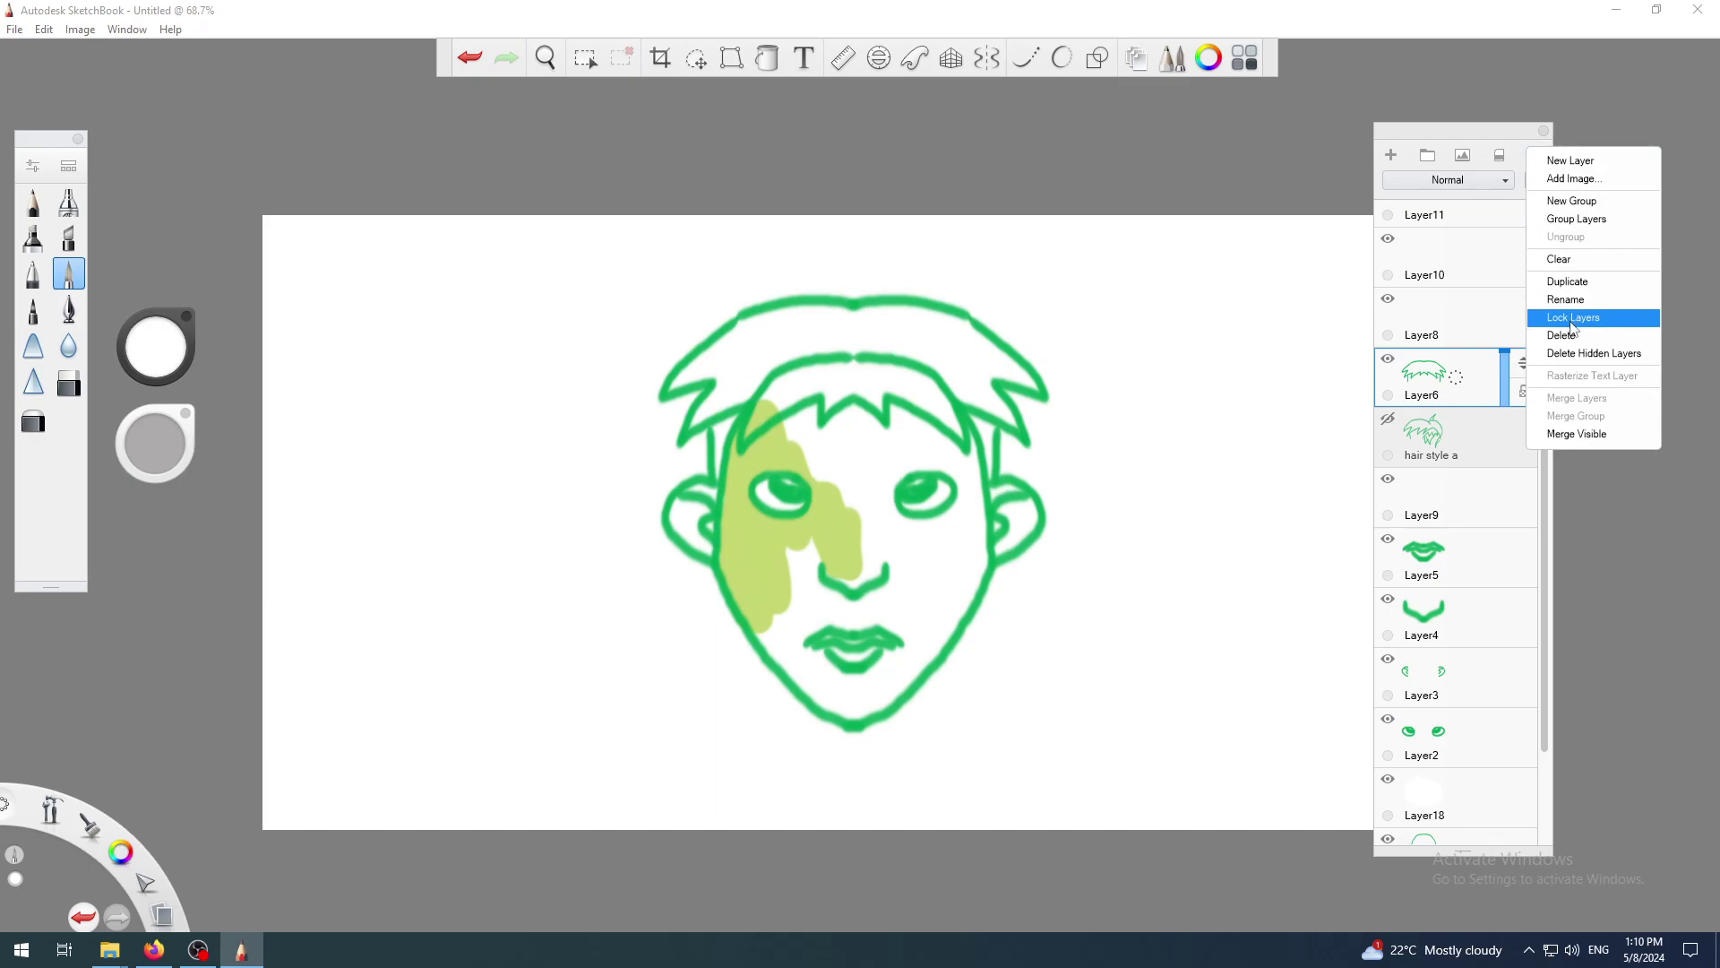
click(1466, 134)
click(1458, 383)
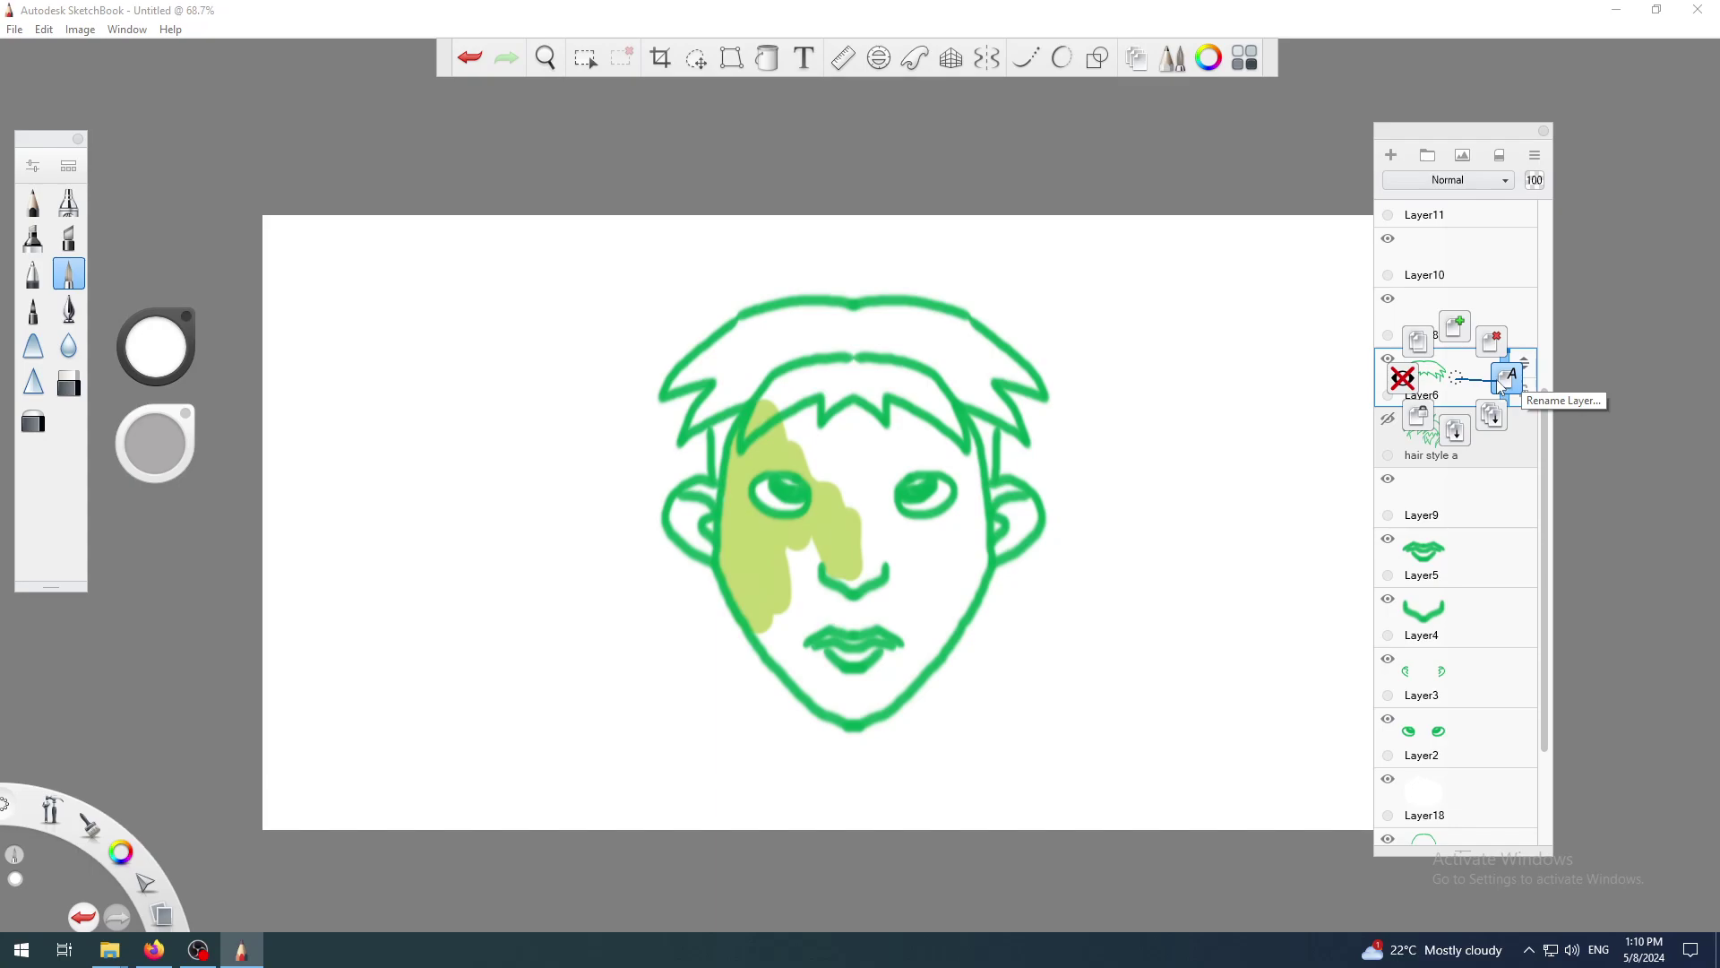
click(1504, 381)
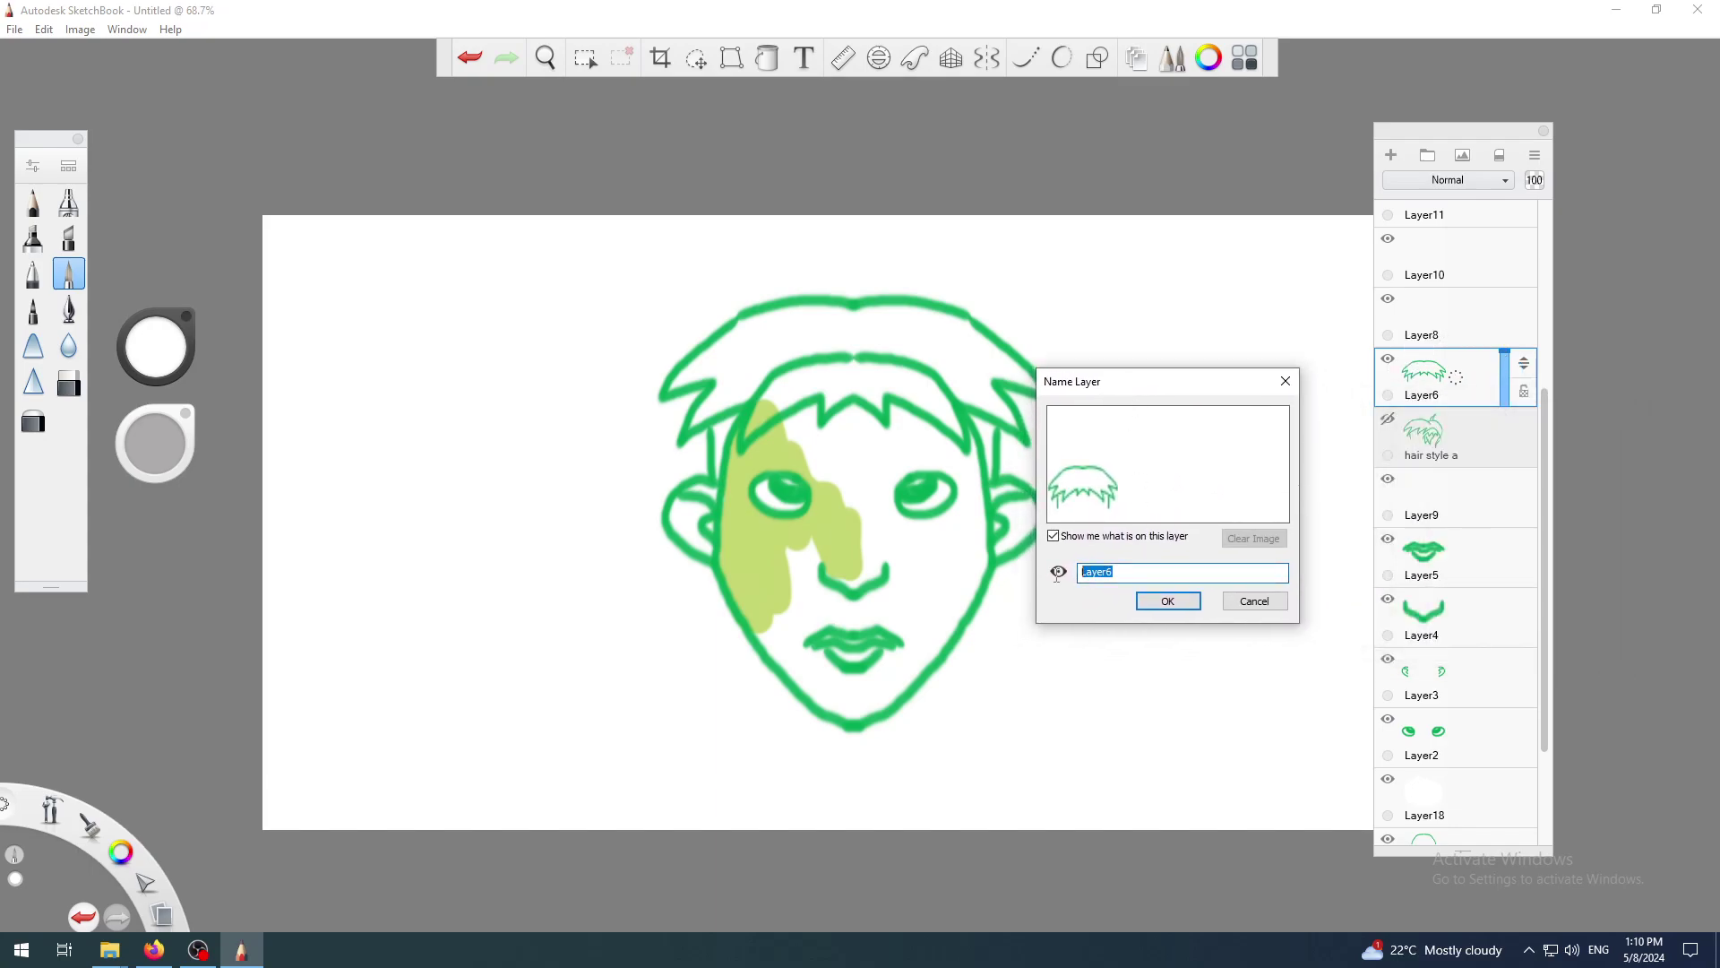
text(hair style b)
click(1168, 601)
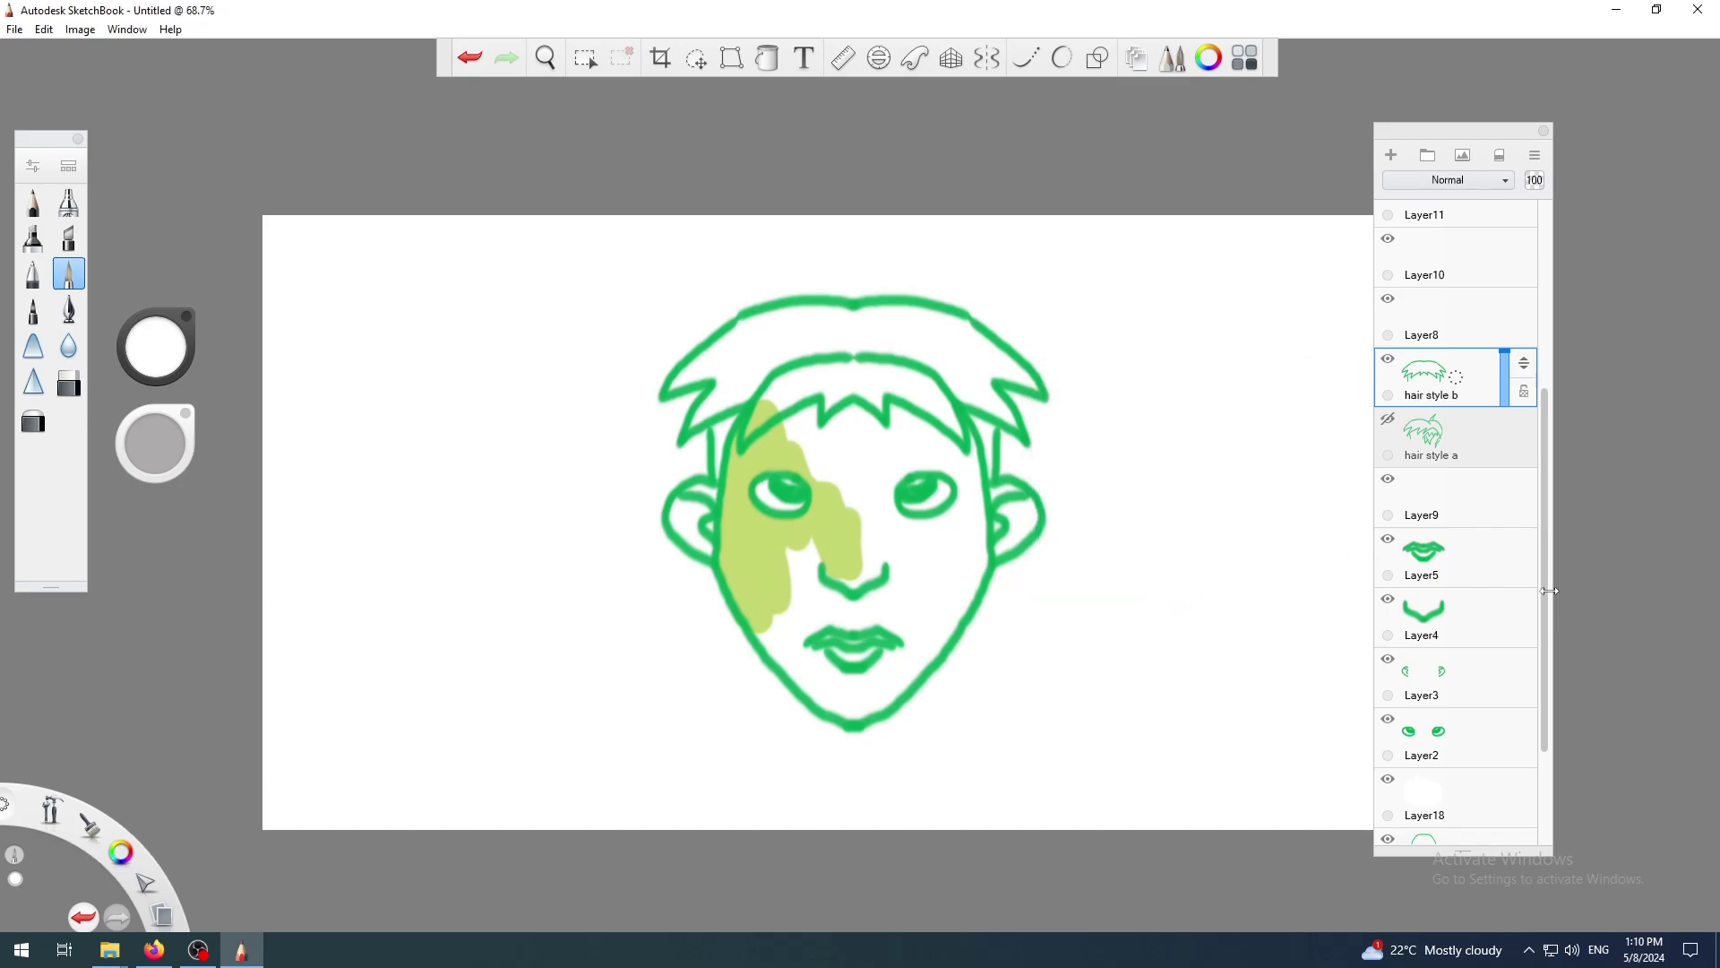
Rename the Layer5 lips layer to 'mouth'.
click(1445, 553)
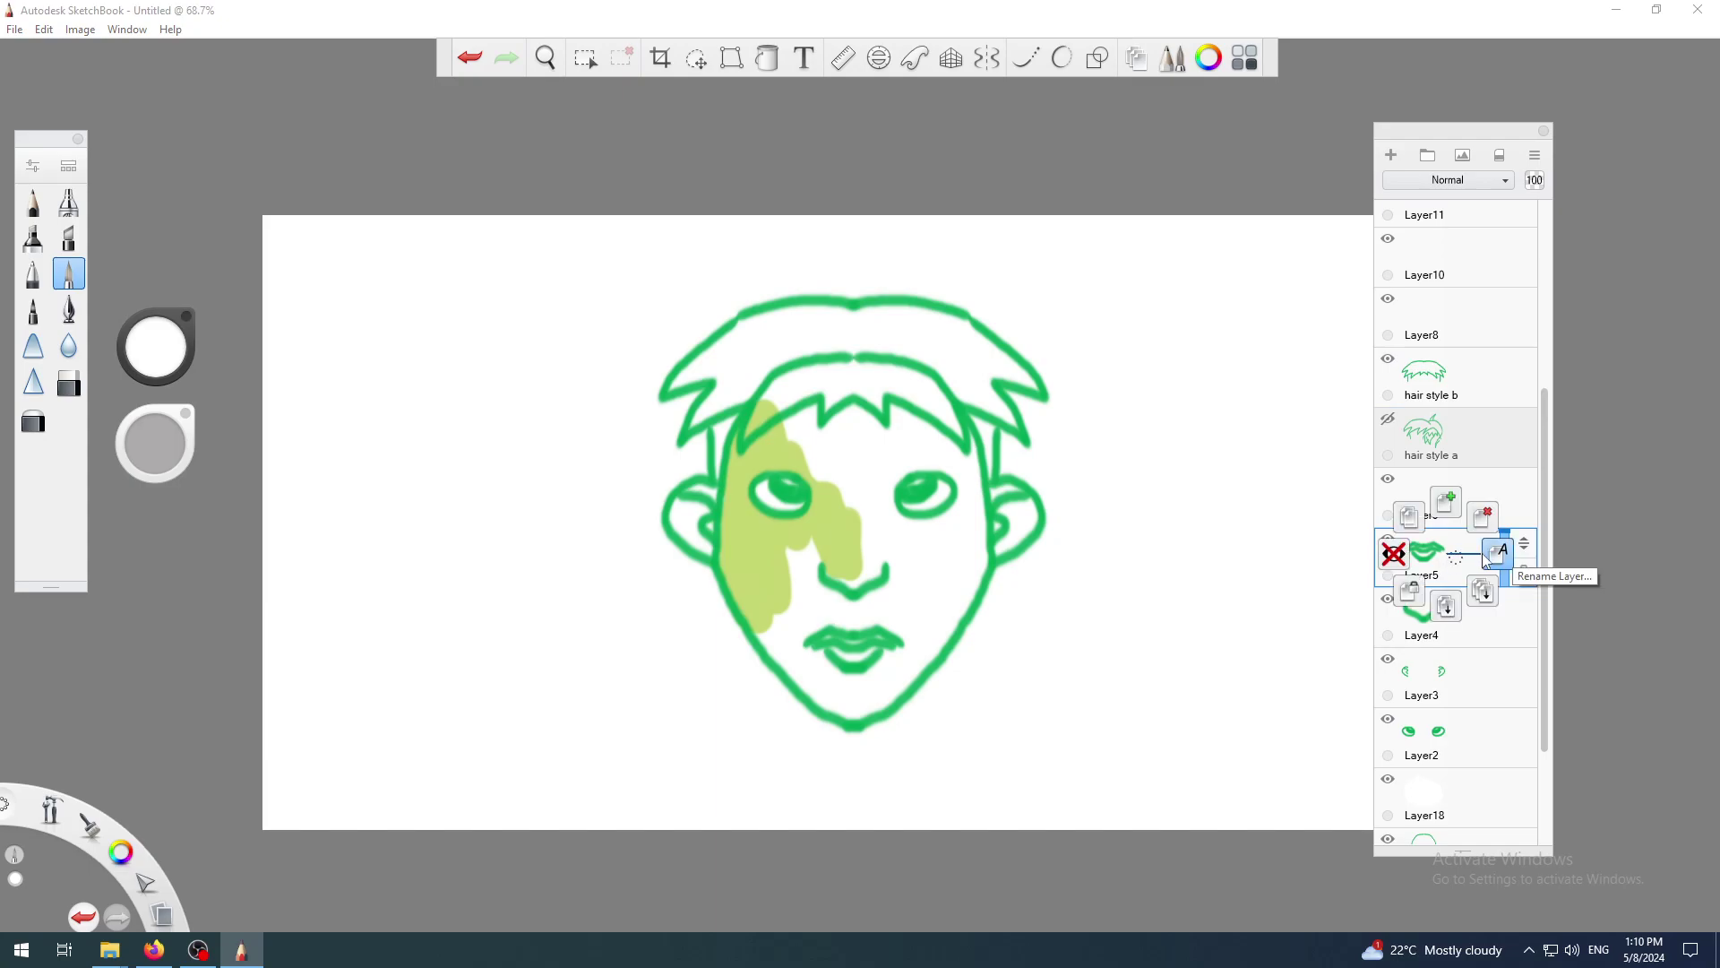
click(1470, 558)
click(1497, 551)
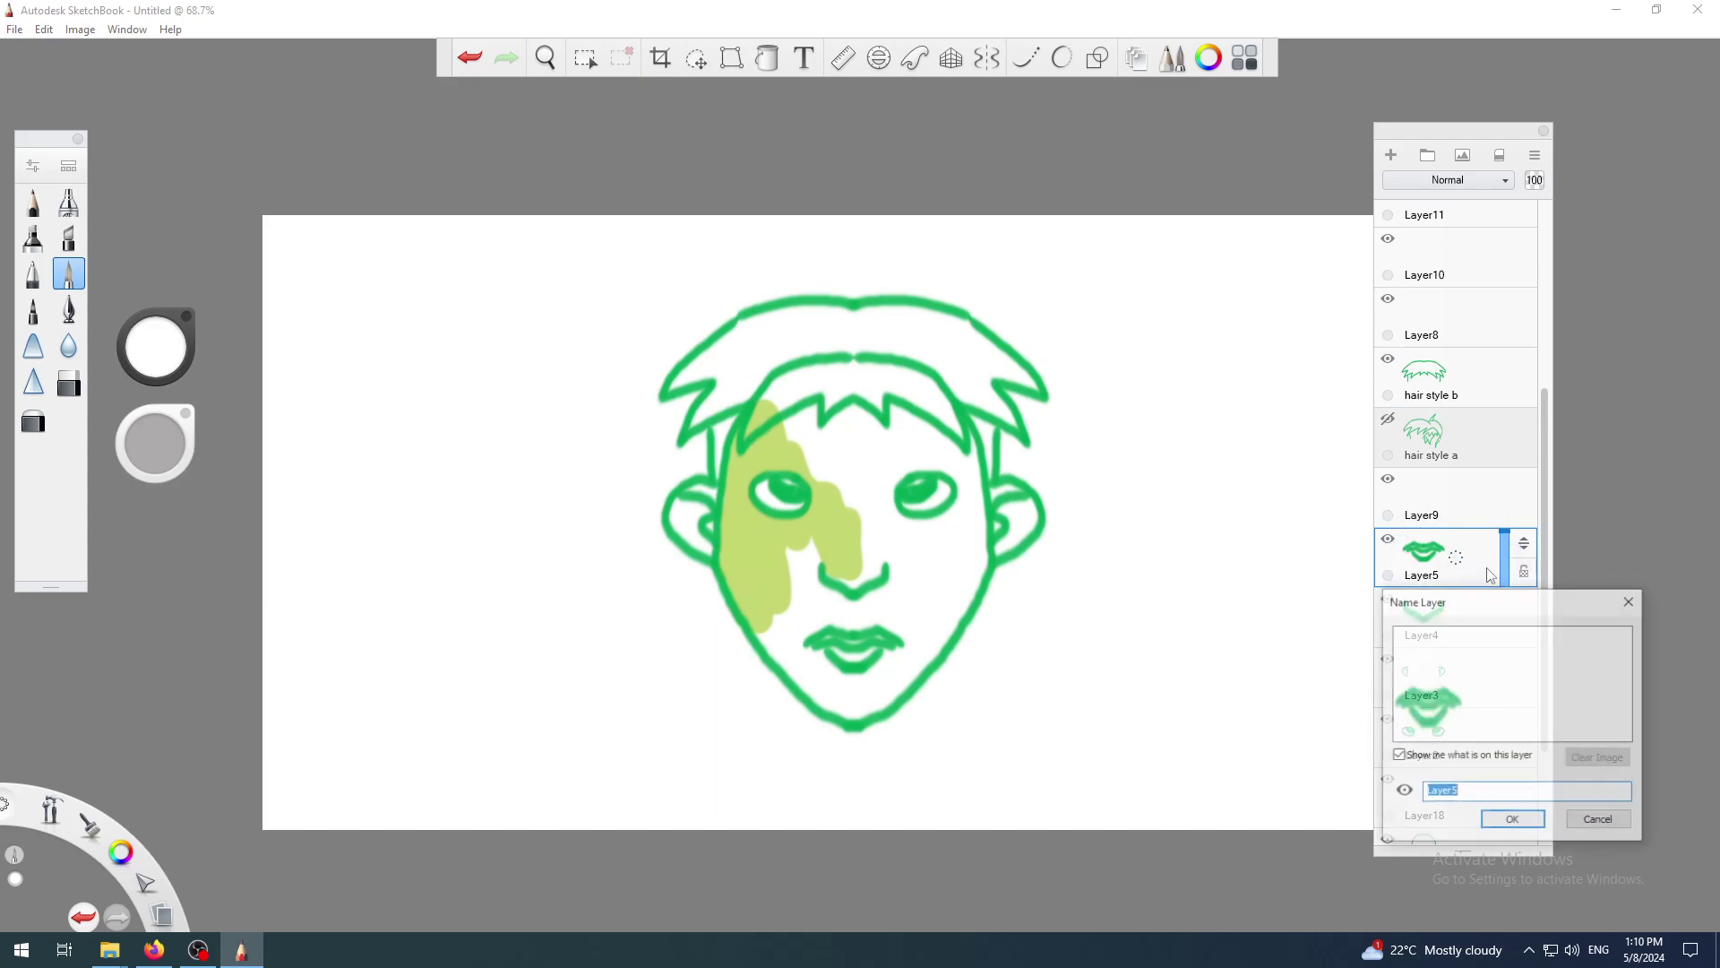
text(m)
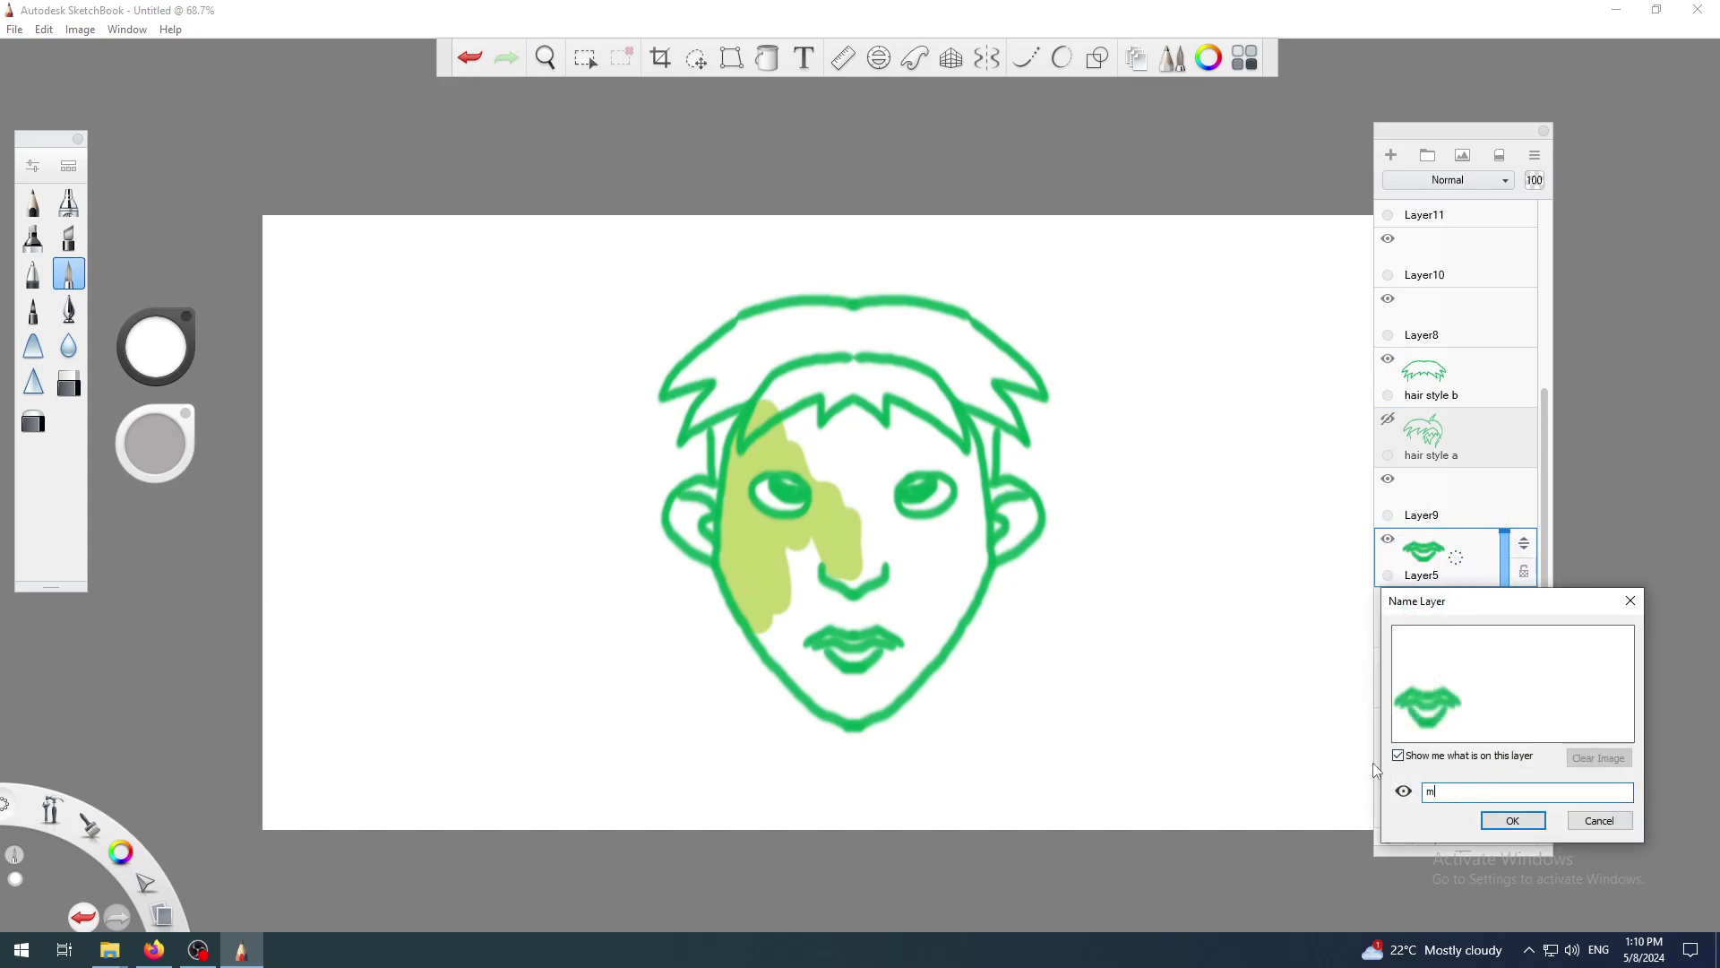
text(outh)
click(1523, 823)
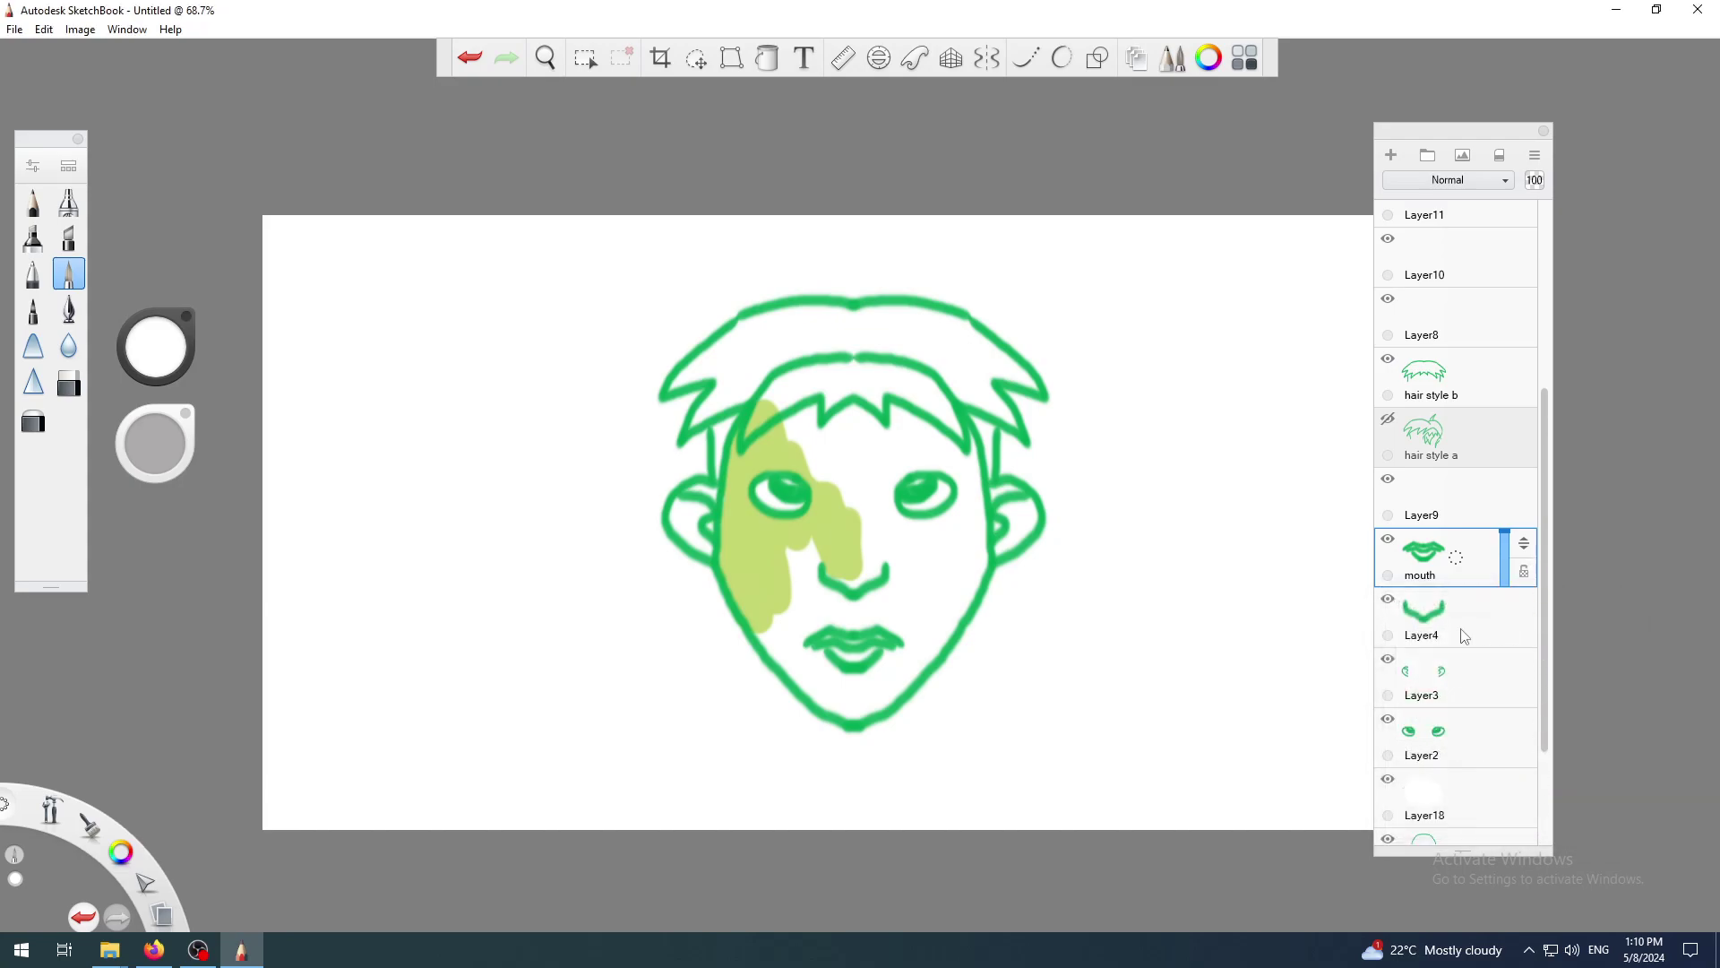
Rename Layer4 to 'nose'.
click(1491, 624)
double_click(1492, 625)
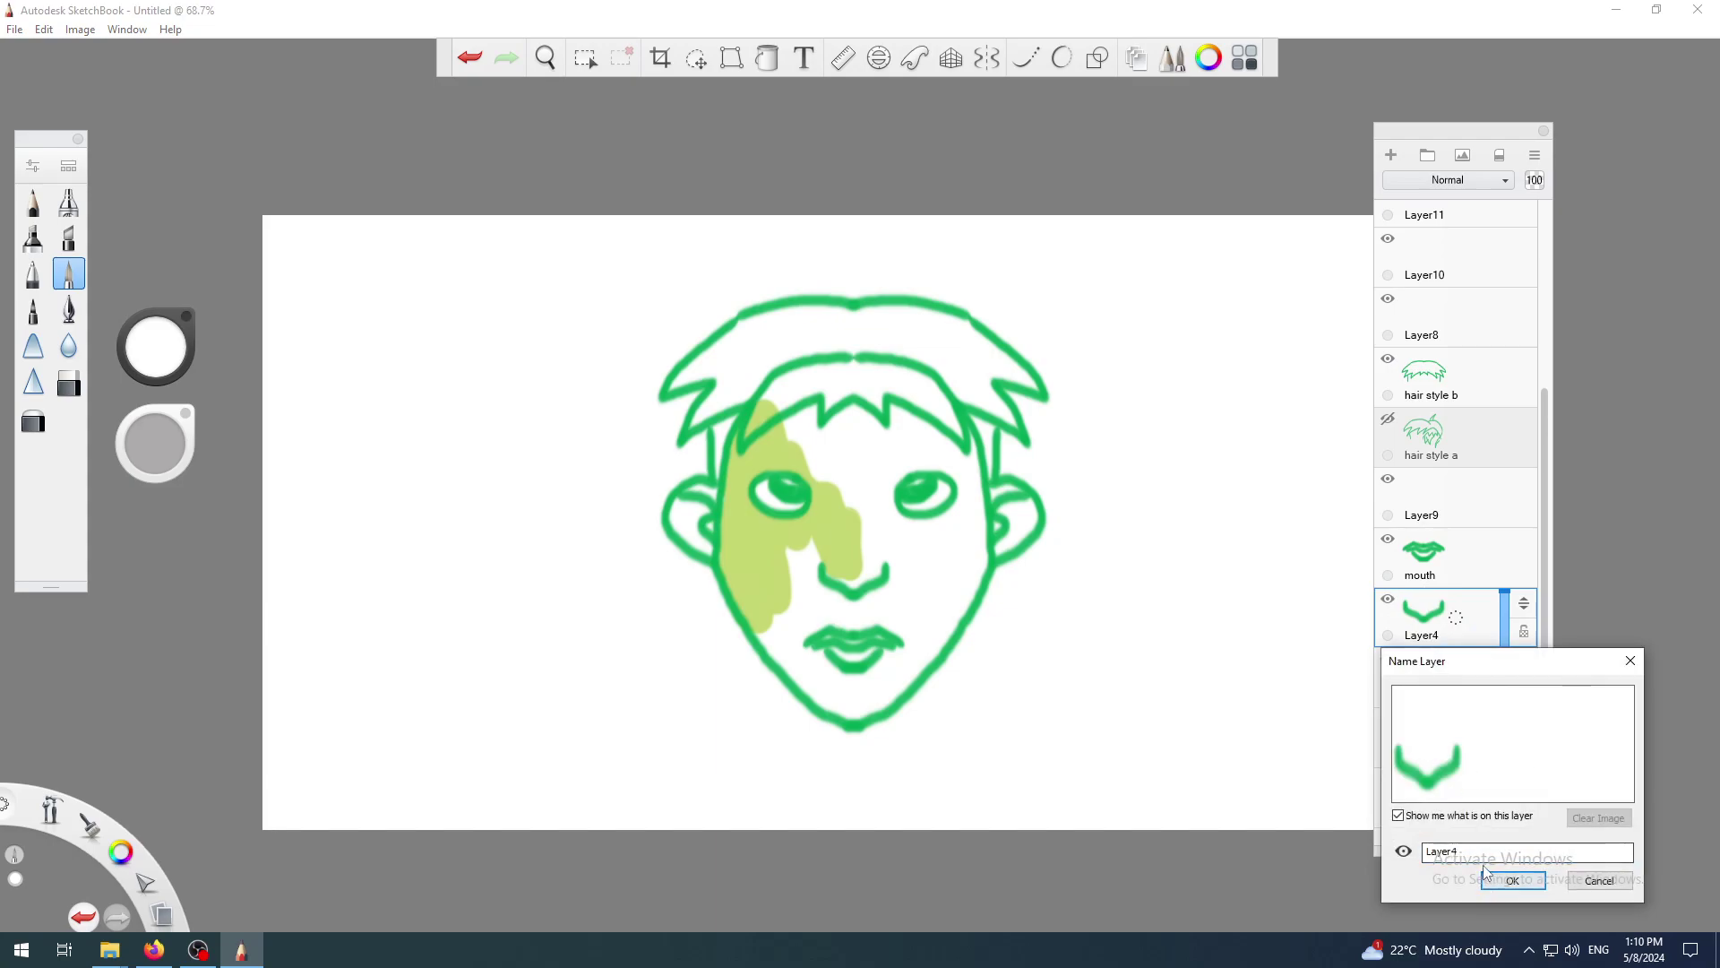
text(nose)
click(1510, 882)
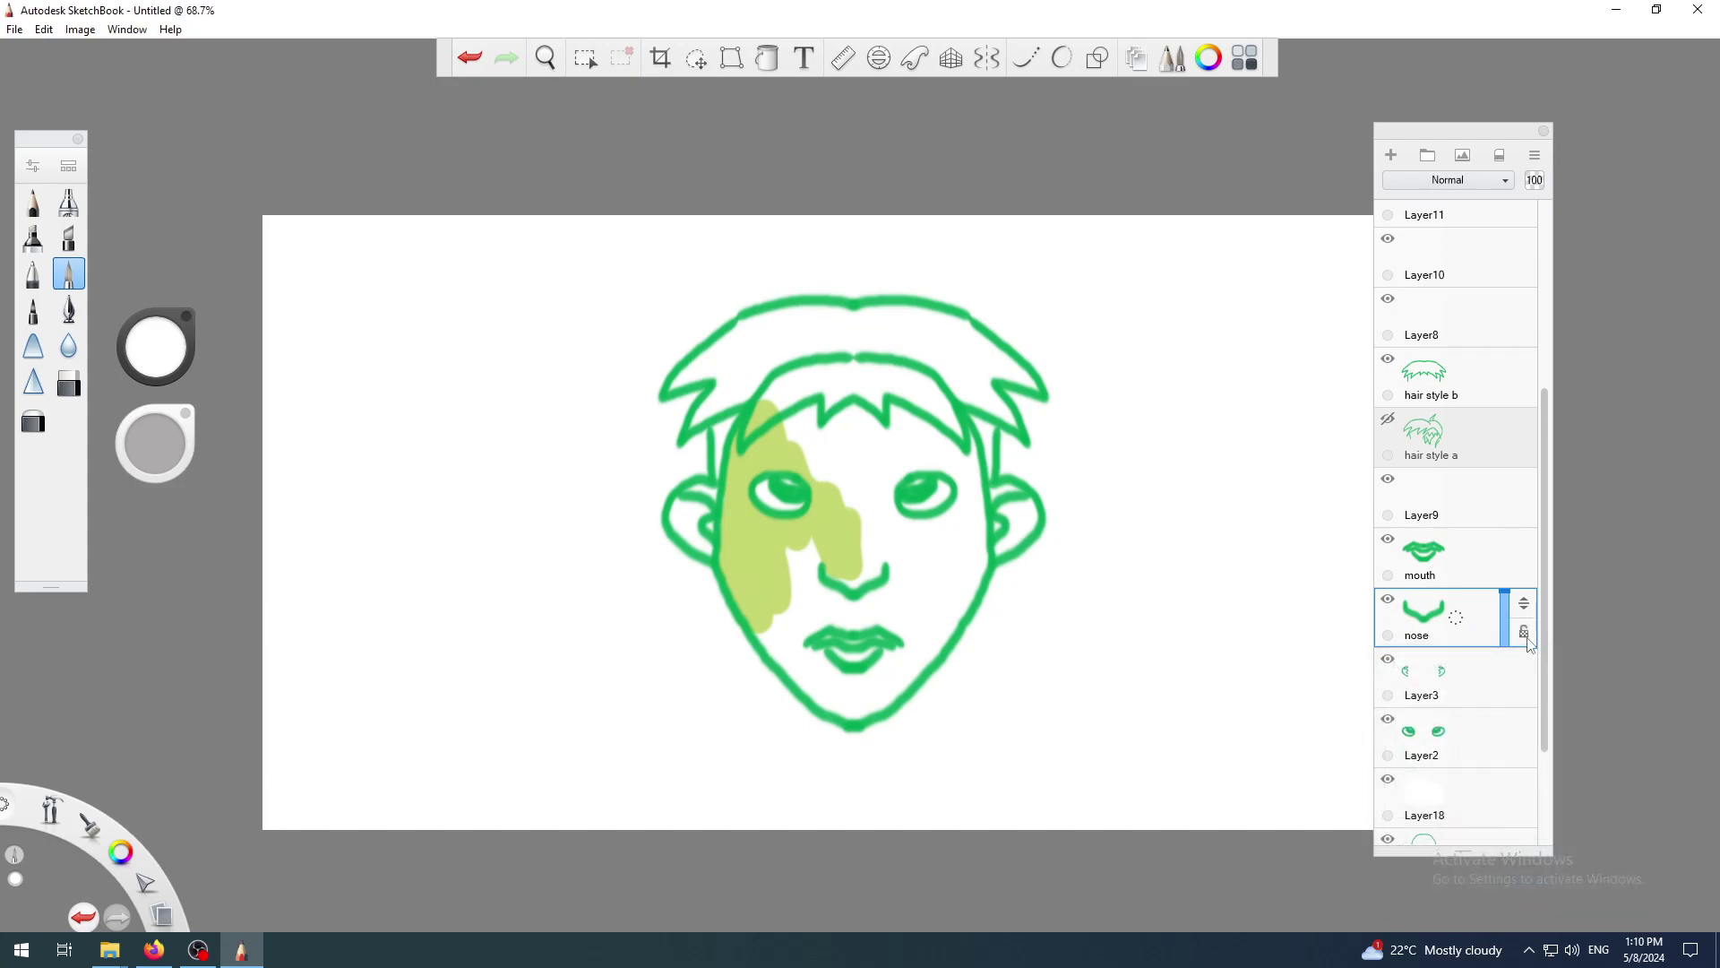
drag(1546, 674, 1549, 755)
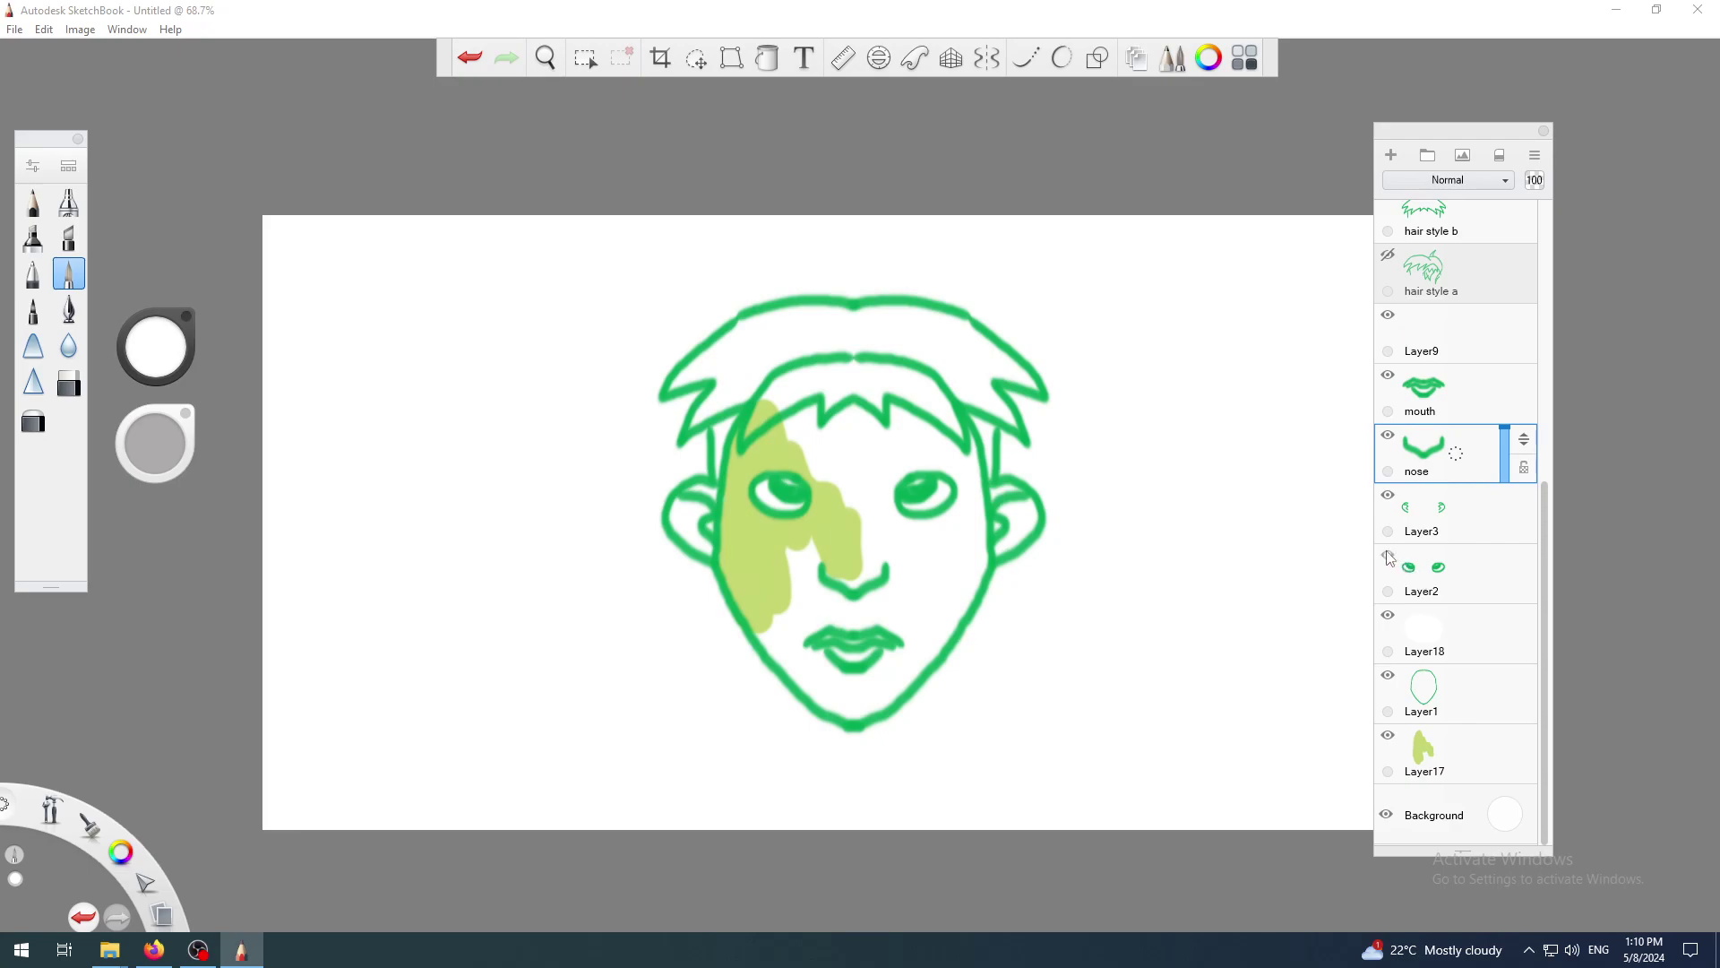
click(1389, 556)
click(1389, 555)
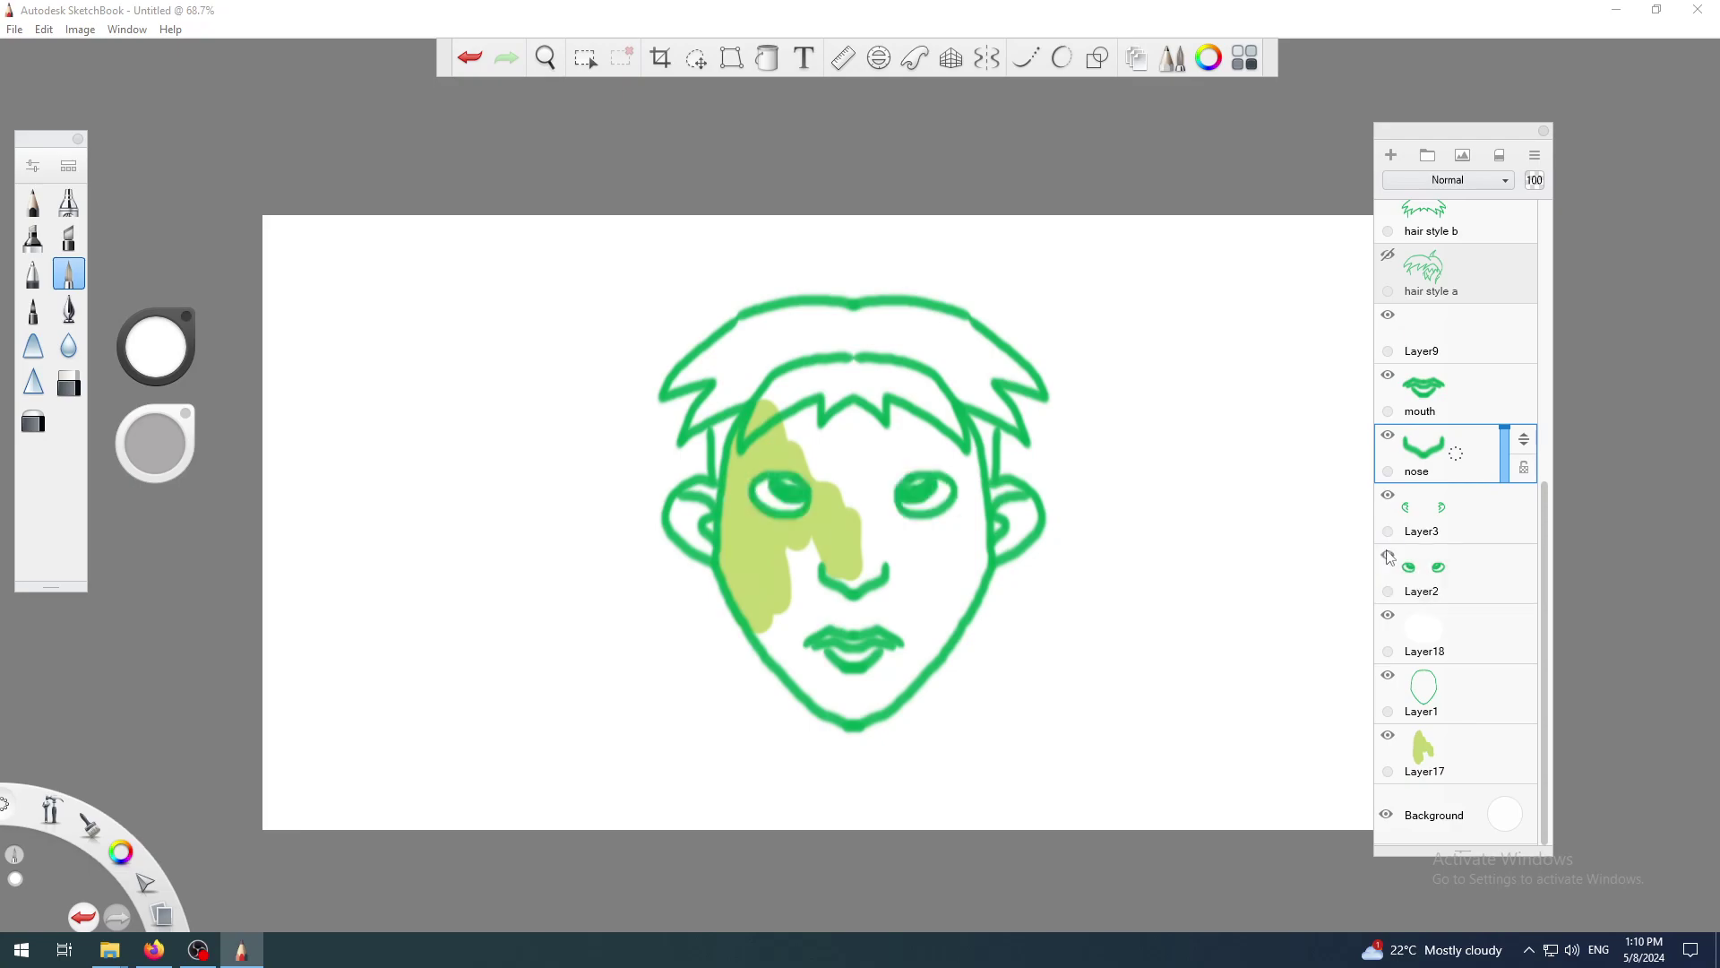
click(1389, 496)
click(1389, 496)
click(1455, 395)
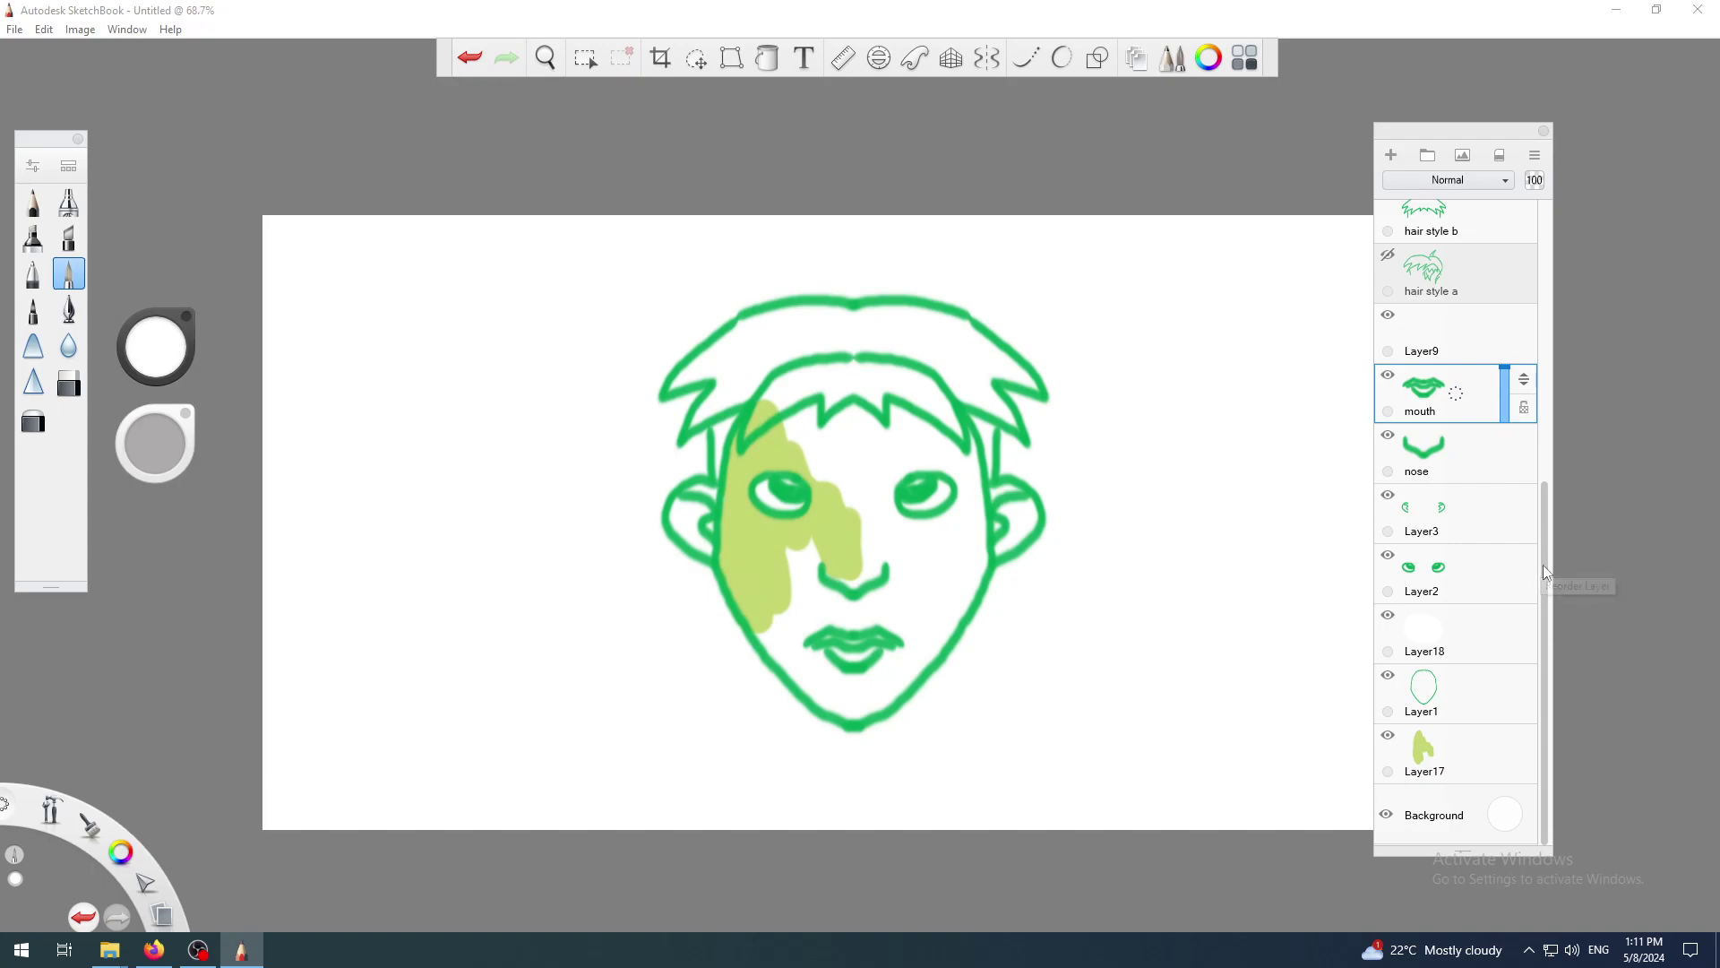
mouse_move(1546, 580)
mouse_down()
mouse_move(1562, 286)
mouse_move(1570, 556)
mouse_move(1539, 403)
mouse_move(1545, 361)
mouse_move(1569, 582)
mouse_up()
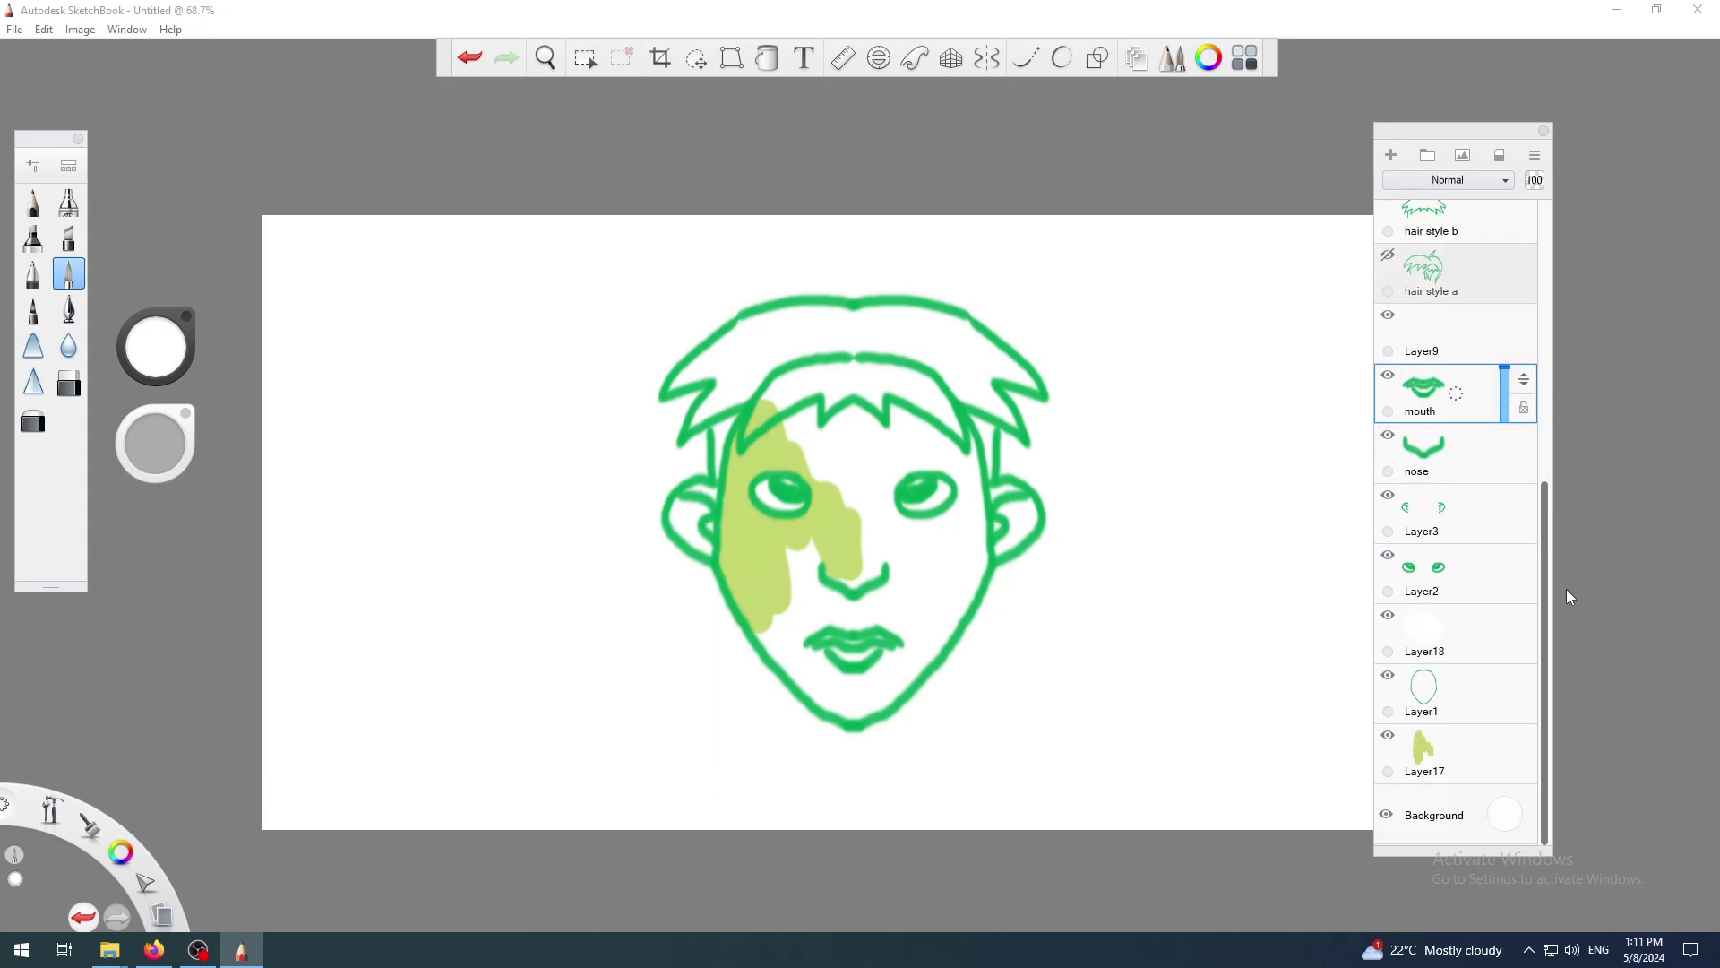